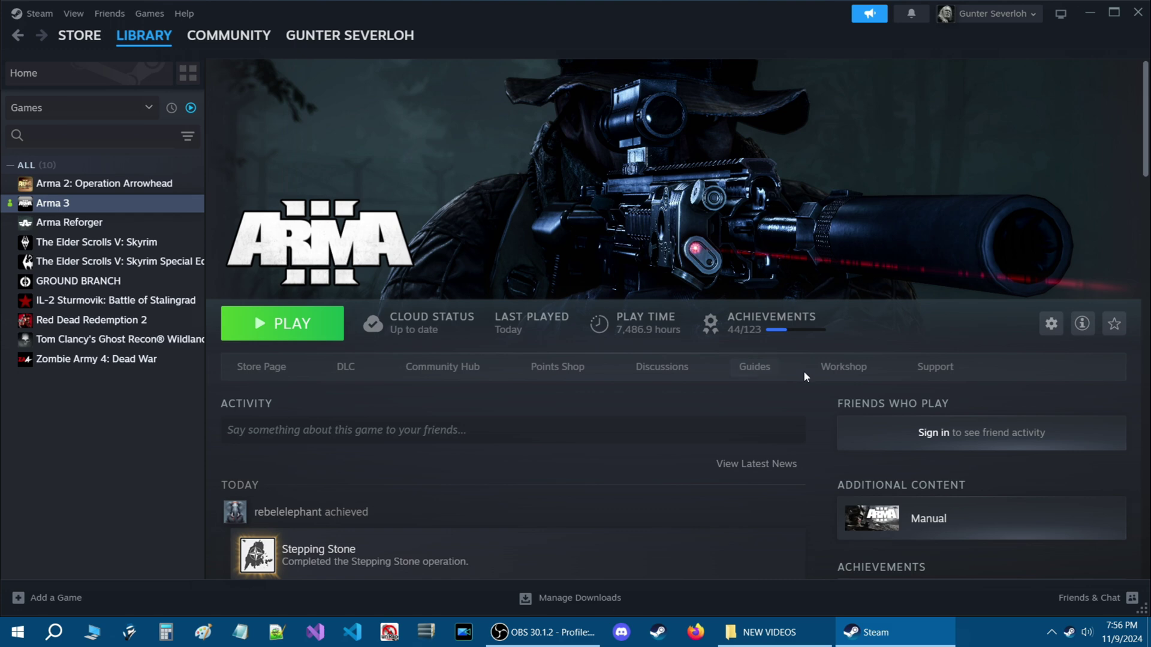
Step: Go from the Arma 3 library page to its Workshop and scroll down to the Browse By Tag list
{"action": "left_click", "coordinate": [842, 372]}
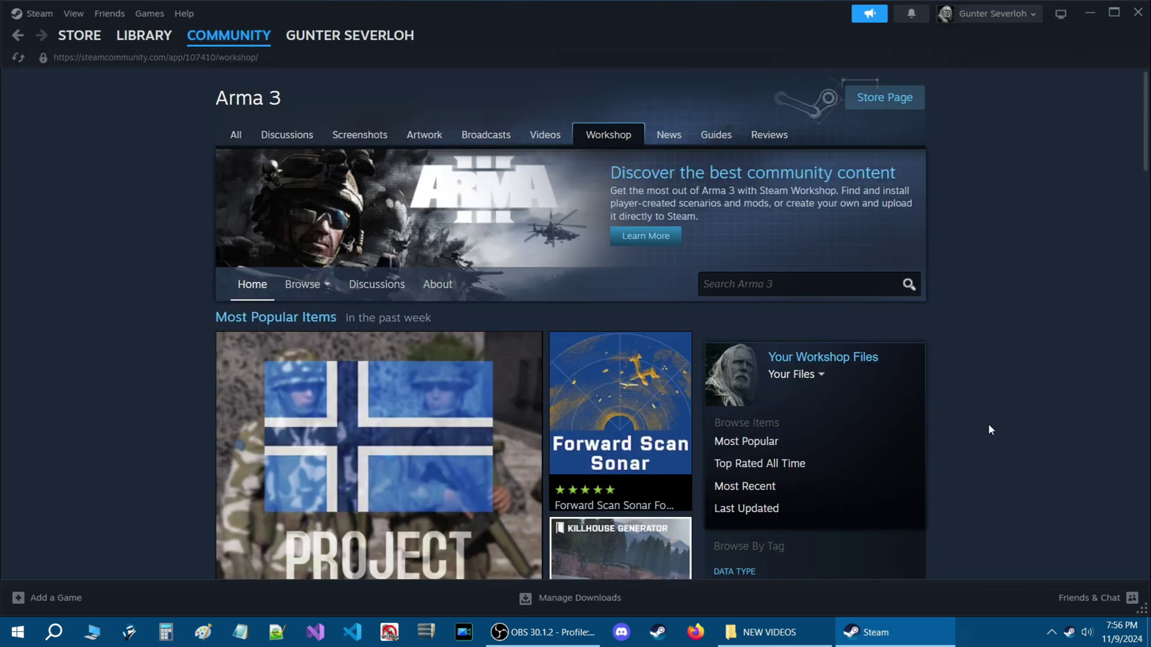
{"action": "scroll", "coordinate": [984, 423], "scroll_direction": "down", "scroll_amount": 6}
{"action": "scroll", "coordinate": [984, 428], "scroll_direction": "down", "scroll_amount": 1}
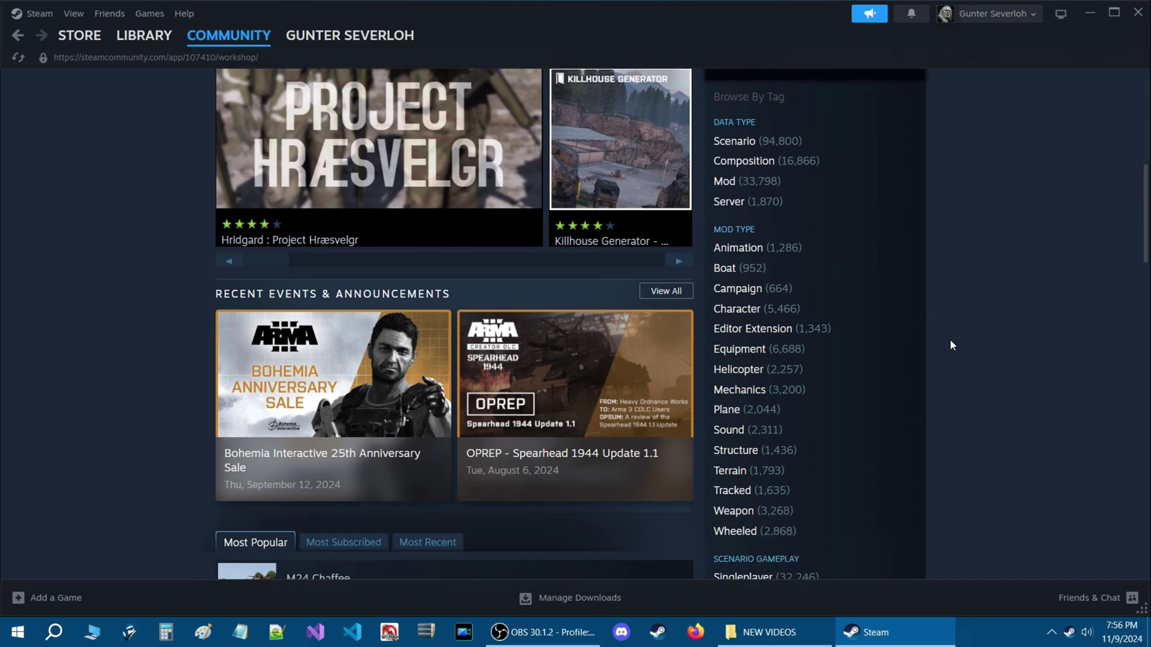
{"action": "scroll", "coordinate": [868, 260], "scroll_direction": "down", "scroll_amount": 1}
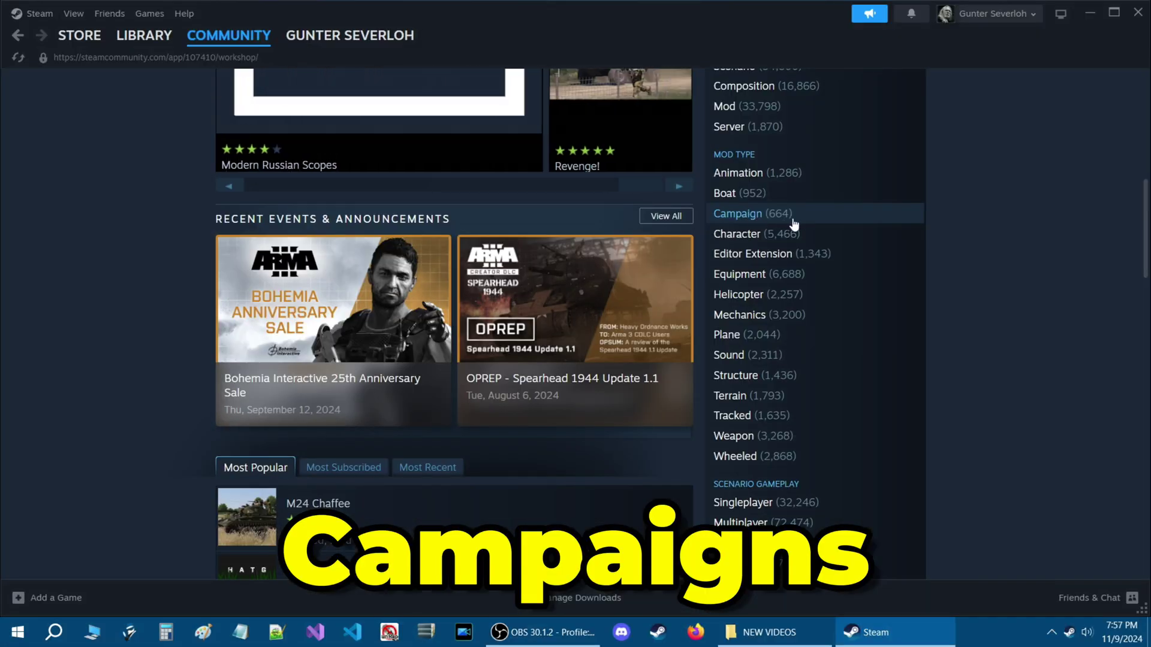
Step: Filter the Arma 3 Workshop to the Campaign mod type and browse the 664 results
{"action": "left_click", "coordinate": [736, 216]}
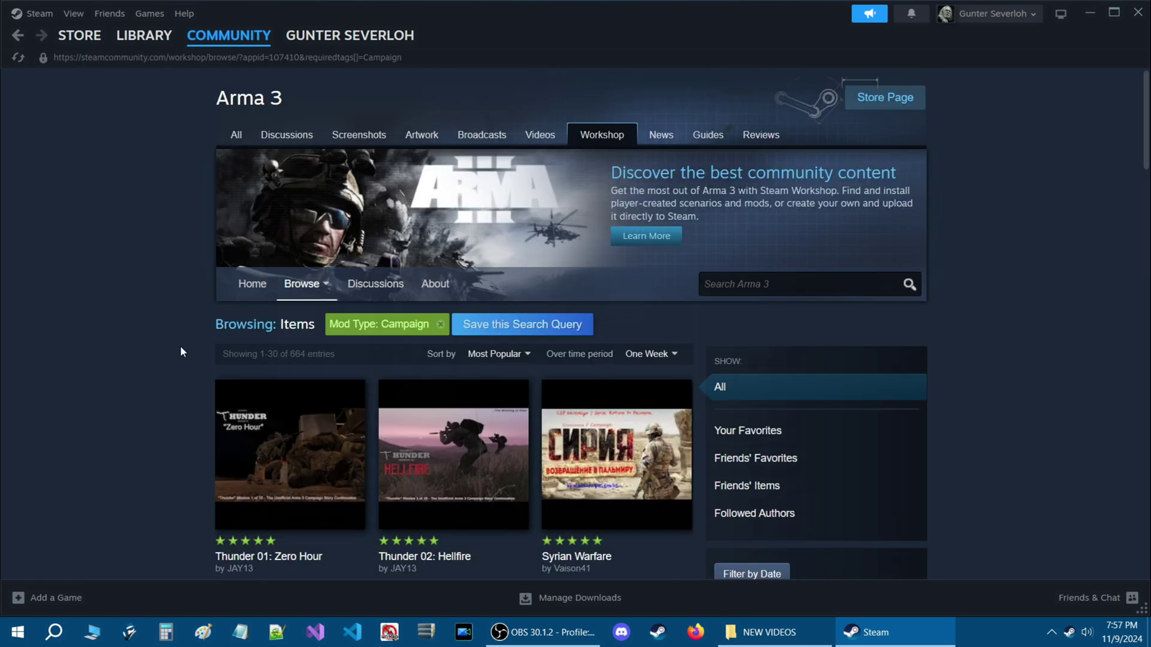
{"action": "scroll", "coordinate": [176, 393], "scroll_direction": "down", "scroll_amount": 7}
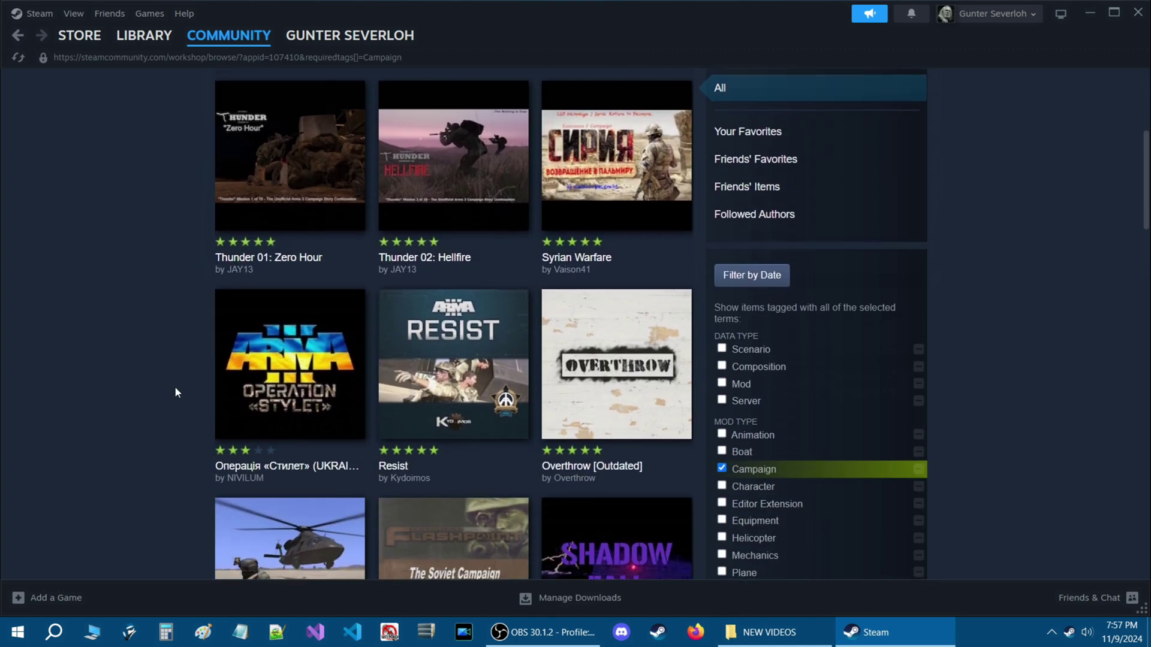
{"action": "scroll", "coordinate": [175, 392], "scroll_direction": "down", "scroll_amount": 1}
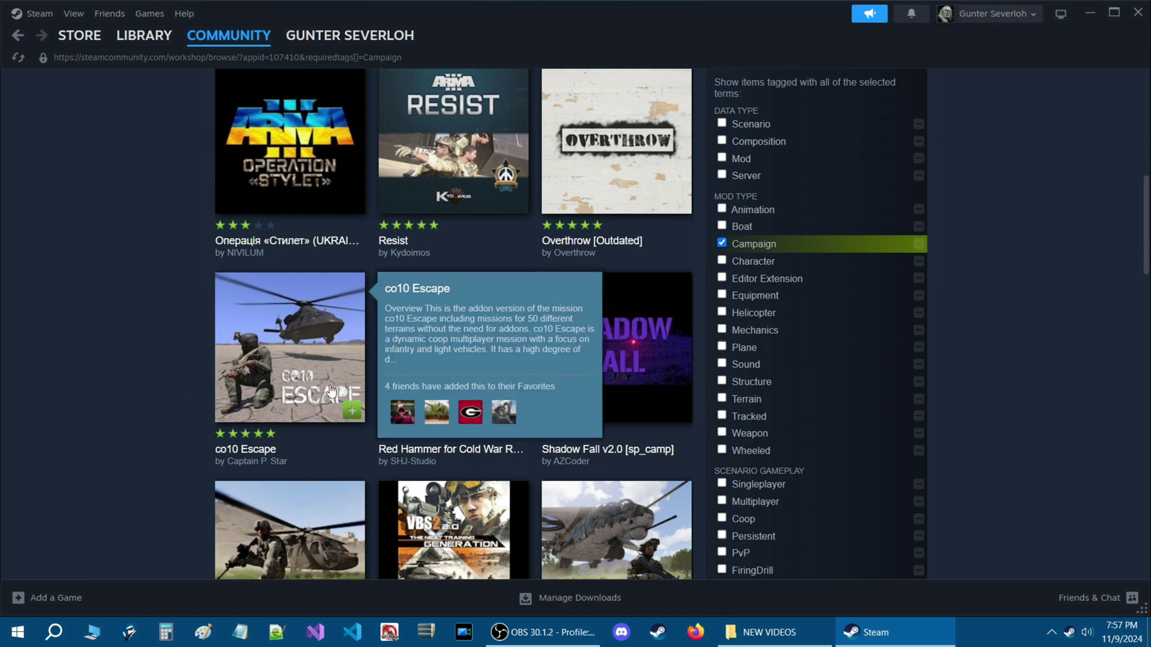
{"action": "mouse_move", "coordinate": [484, 364]}
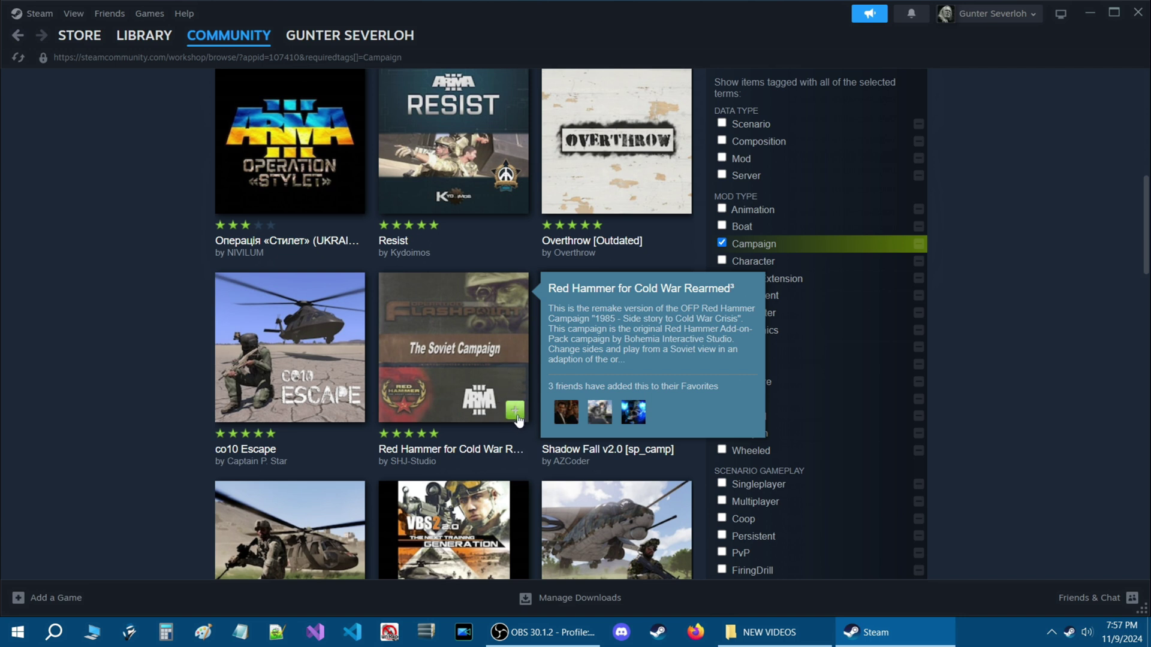
Step: Open the Red Hammer for Cold War Rearmed³ page and review its details and three required items
{"action": "left_click", "coordinate": [456, 336]}
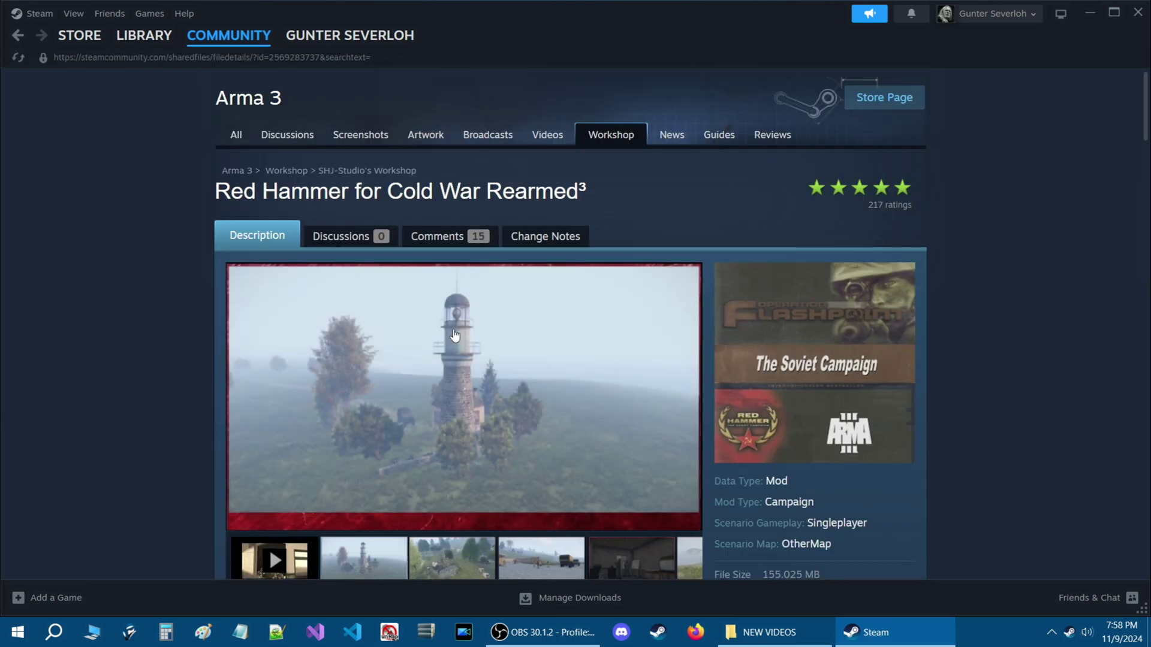
{"action": "scroll", "coordinate": [869, 336], "scroll_direction": "down", "scroll_amount": 2}
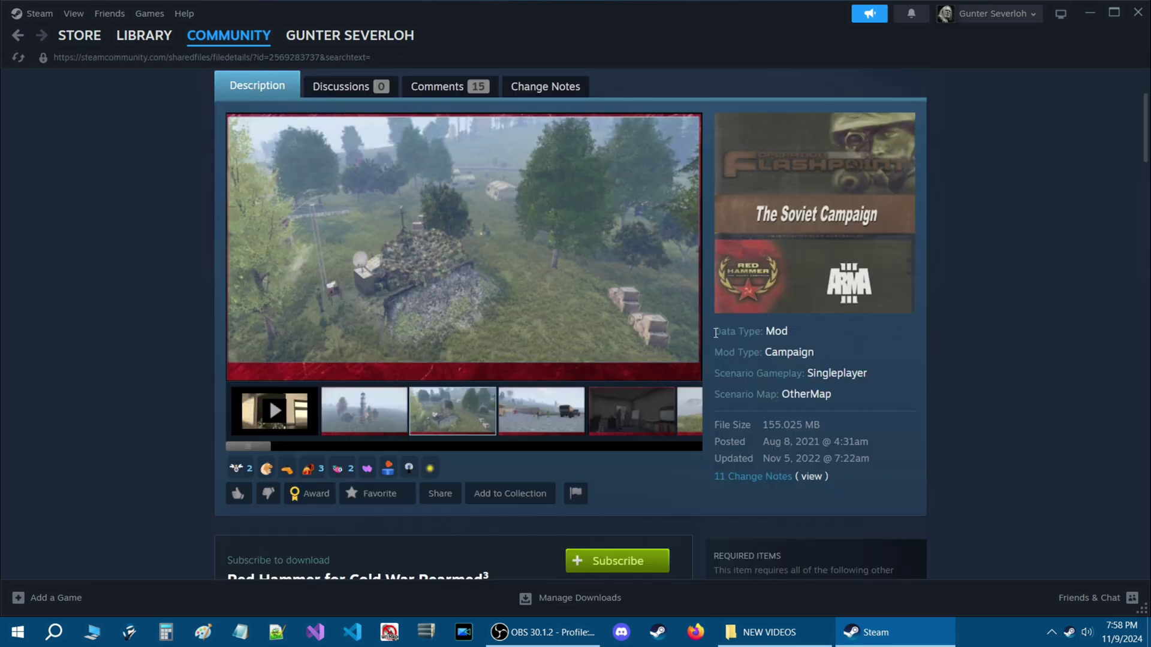
{"action": "left_click_drag", "start_coordinate": [717, 332], "coordinate": [897, 398]}
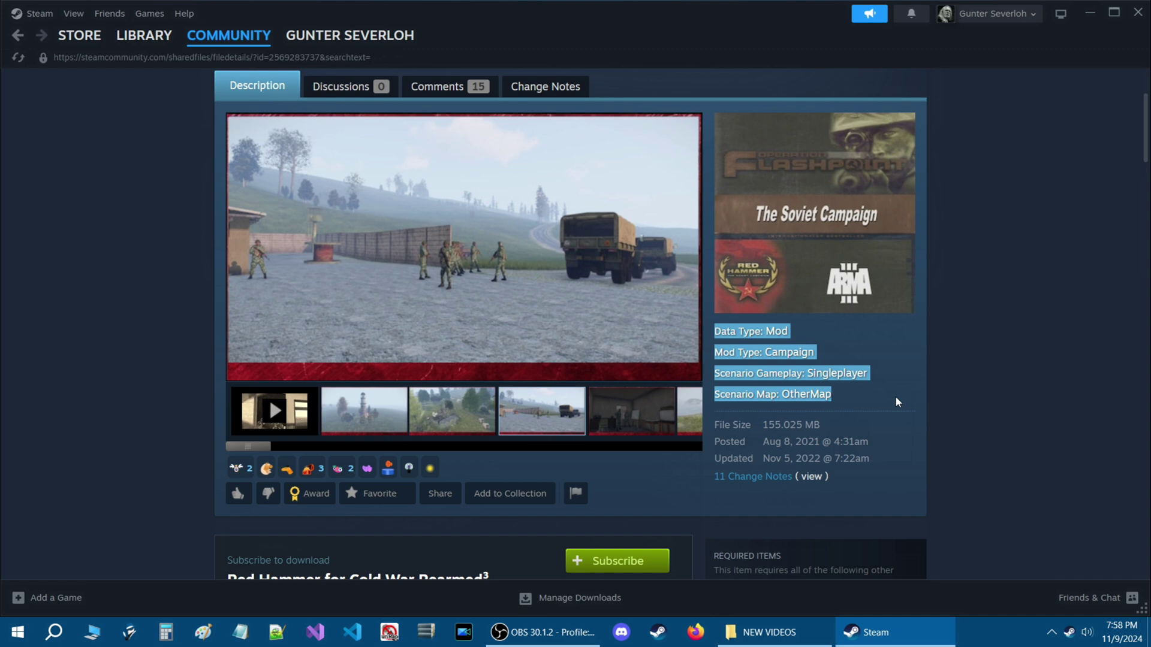
{"action": "left_click", "coordinate": [936, 384]}
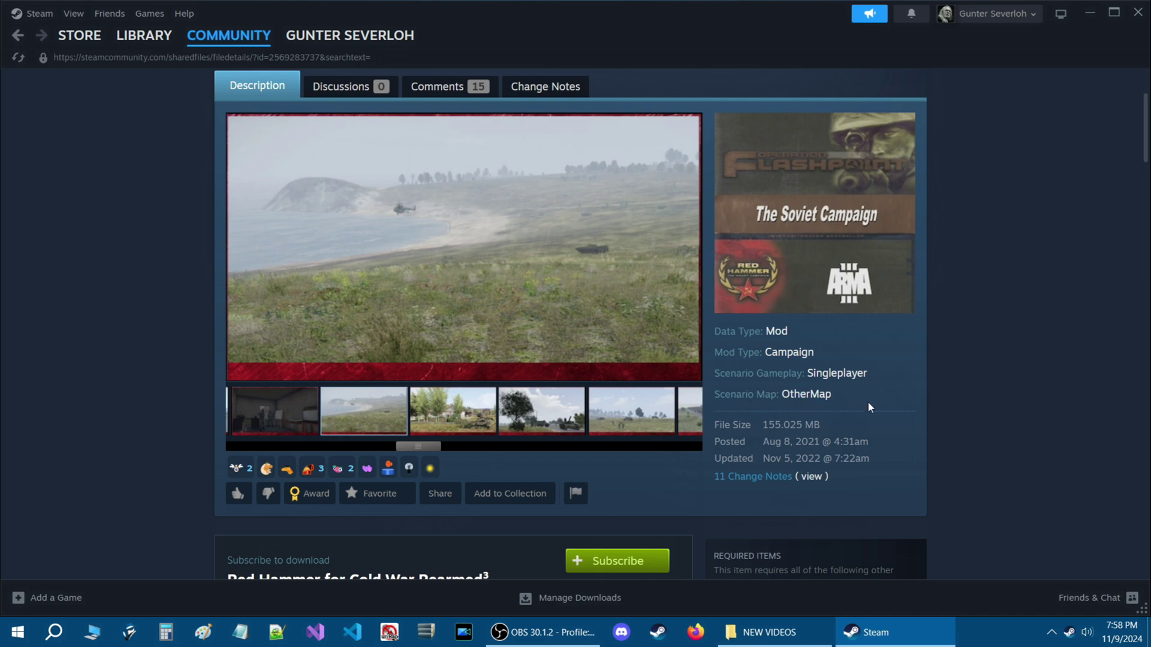
{"action": "scroll", "coordinate": [896, 394], "scroll_direction": "down", "scroll_amount": 5}
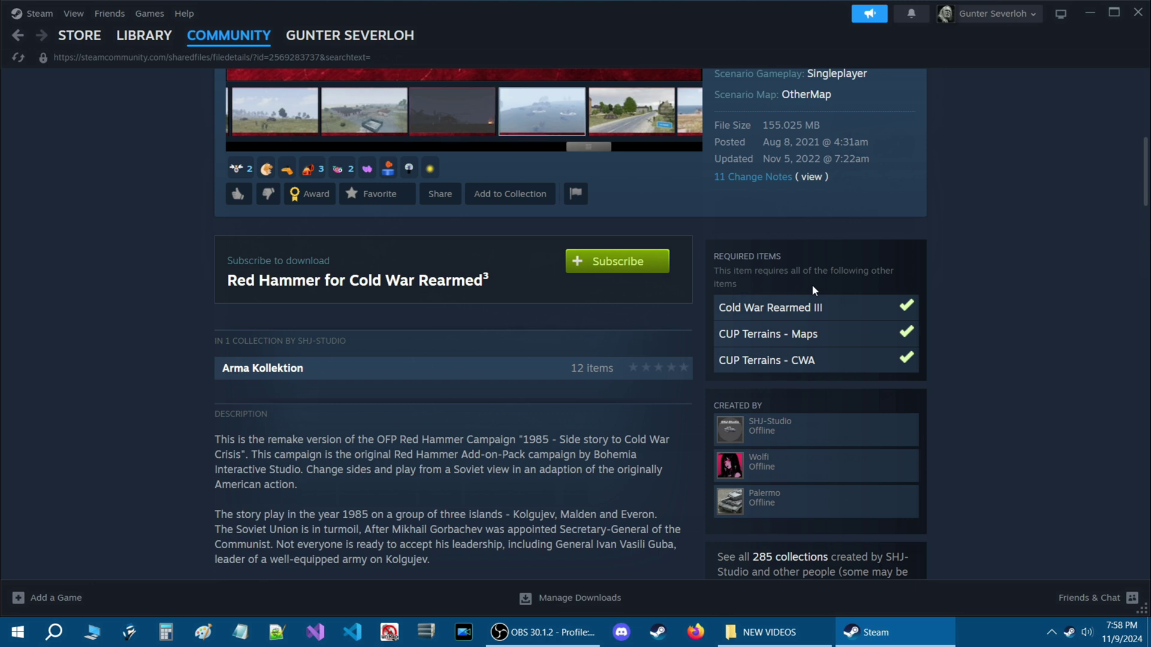
{"action": "scroll", "coordinate": [801, 324], "scroll_direction": "up", "scroll_amount": 1}
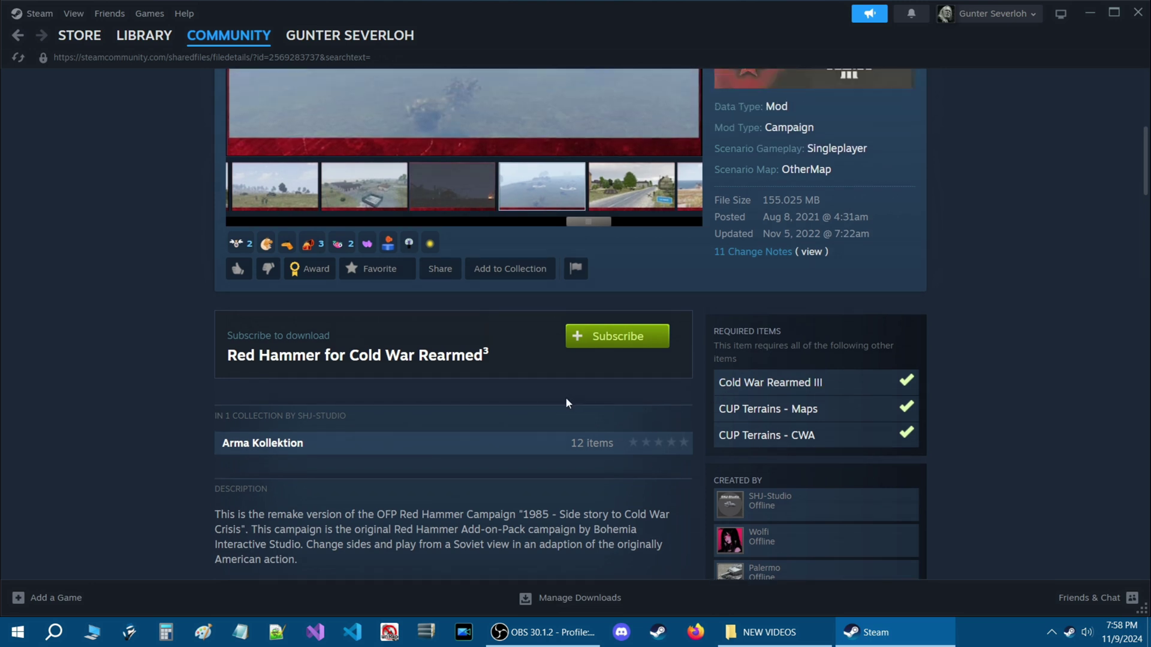
{"action": "scroll", "coordinate": [540, 414], "scroll_direction": "up", "scroll_amount": 1}
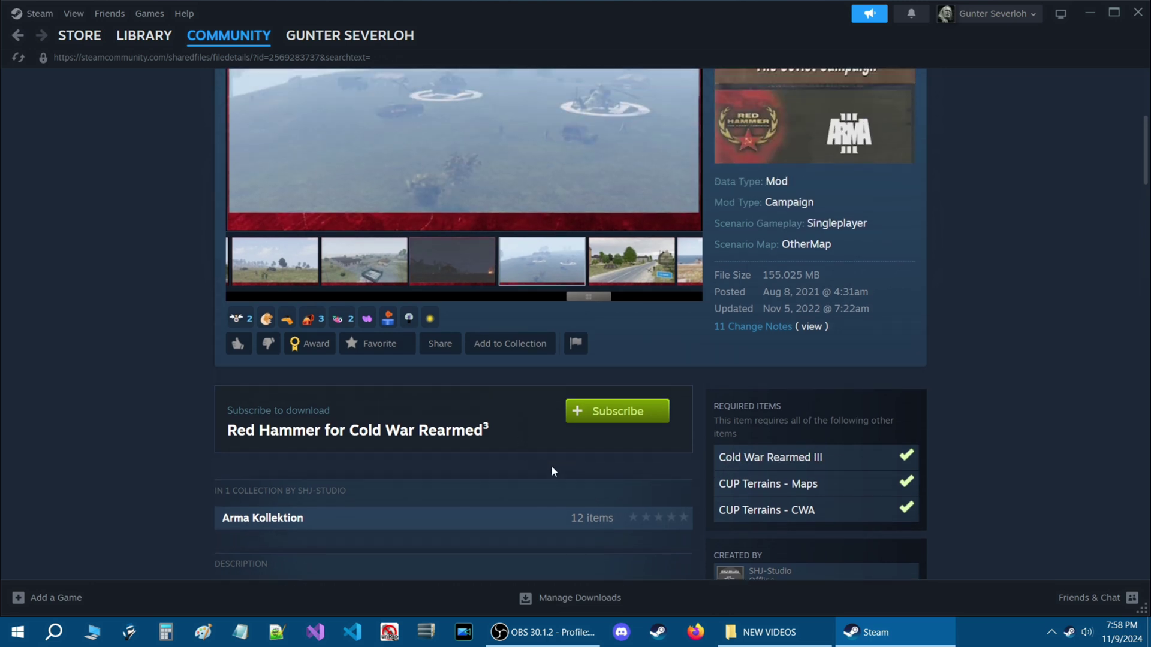
{"action": "scroll", "coordinate": [579, 479], "scroll_direction": "up", "scroll_amount": 1}
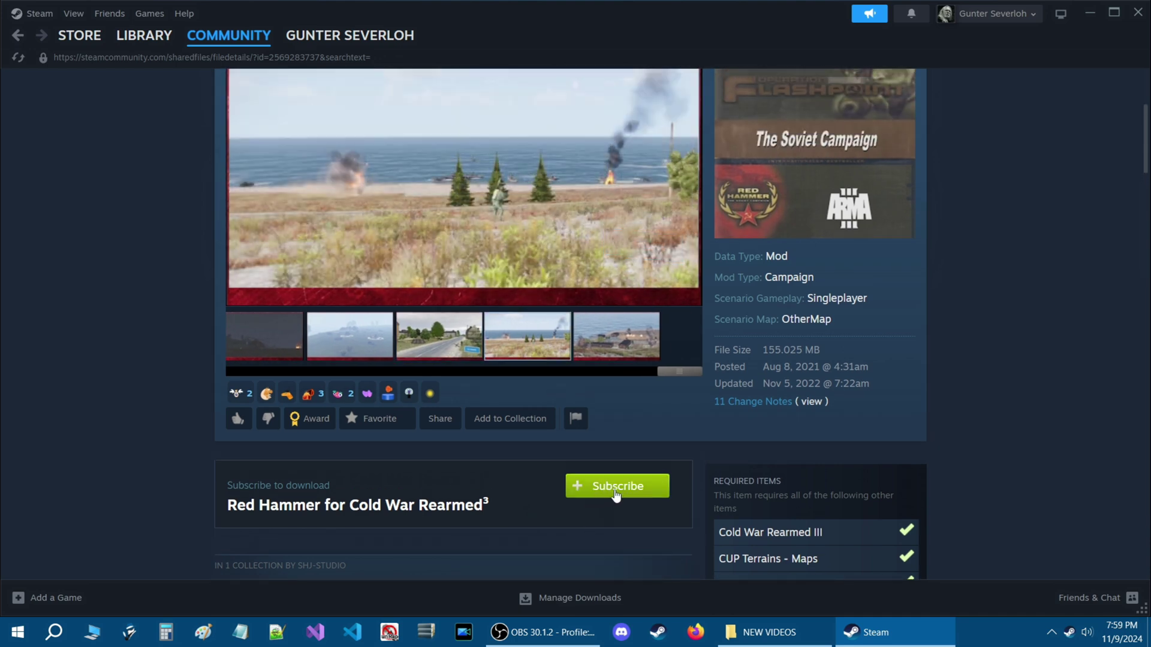
Step: Subscribe to Red Hammer for Cold War Rearmed³ and launch Arma 3 from the Steam tray menu
{"action": "left_click", "coordinate": [617, 493]}
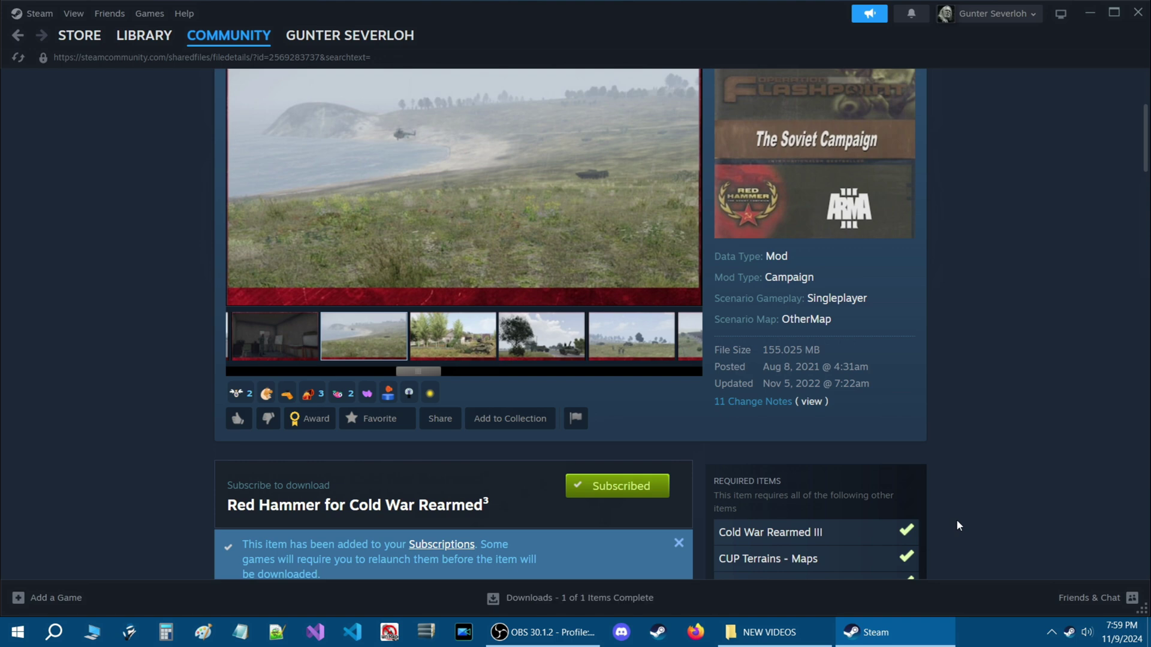
{"action": "scroll", "coordinate": [958, 525], "scroll_direction": "down", "scroll_amount": 2}
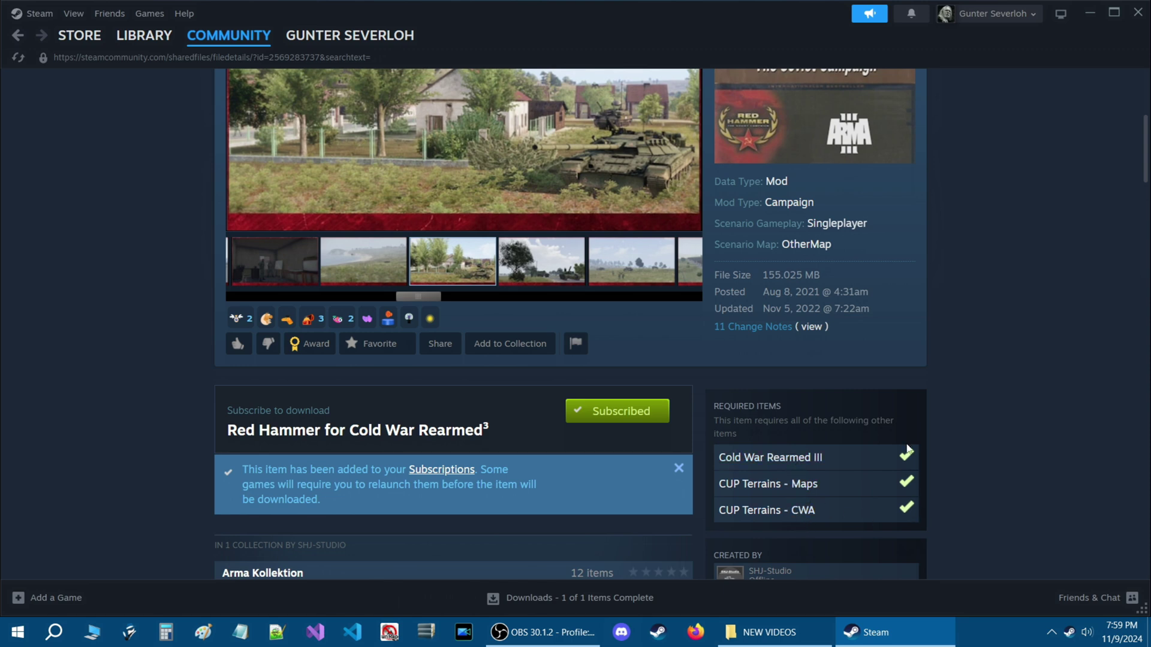
{"action": "scroll", "coordinate": [982, 491], "scroll_direction": "up", "scroll_amount": 3}
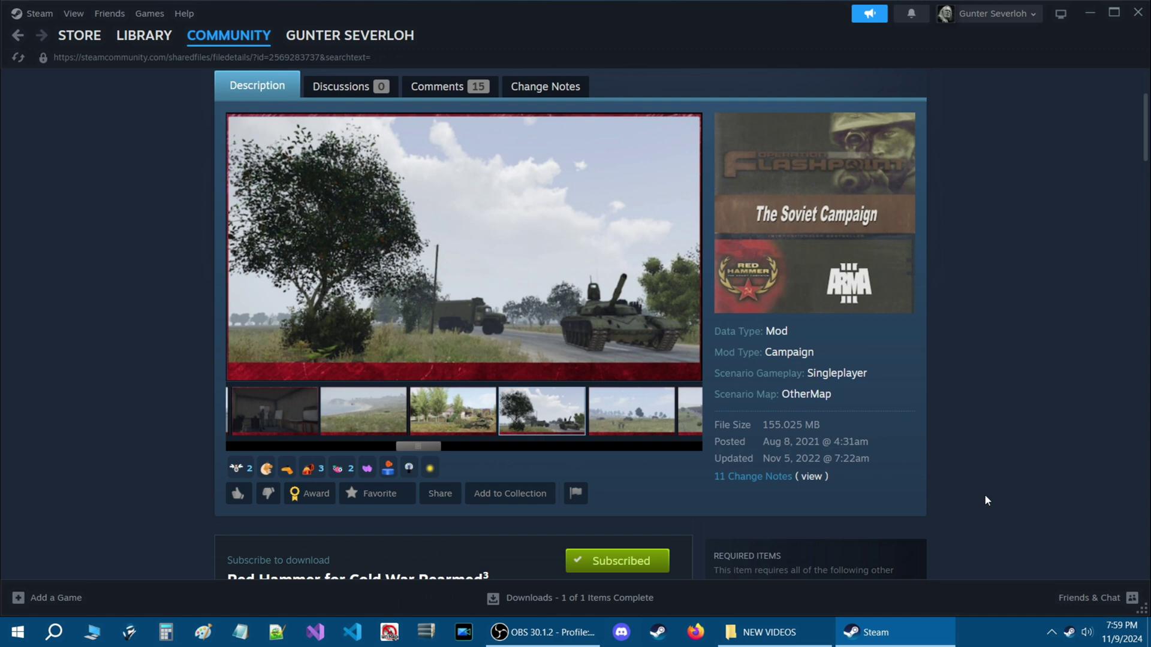
{"action": "right_click", "coordinate": [1070, 632]}
{"action": "left_click", "coordinate": [993, 331]}
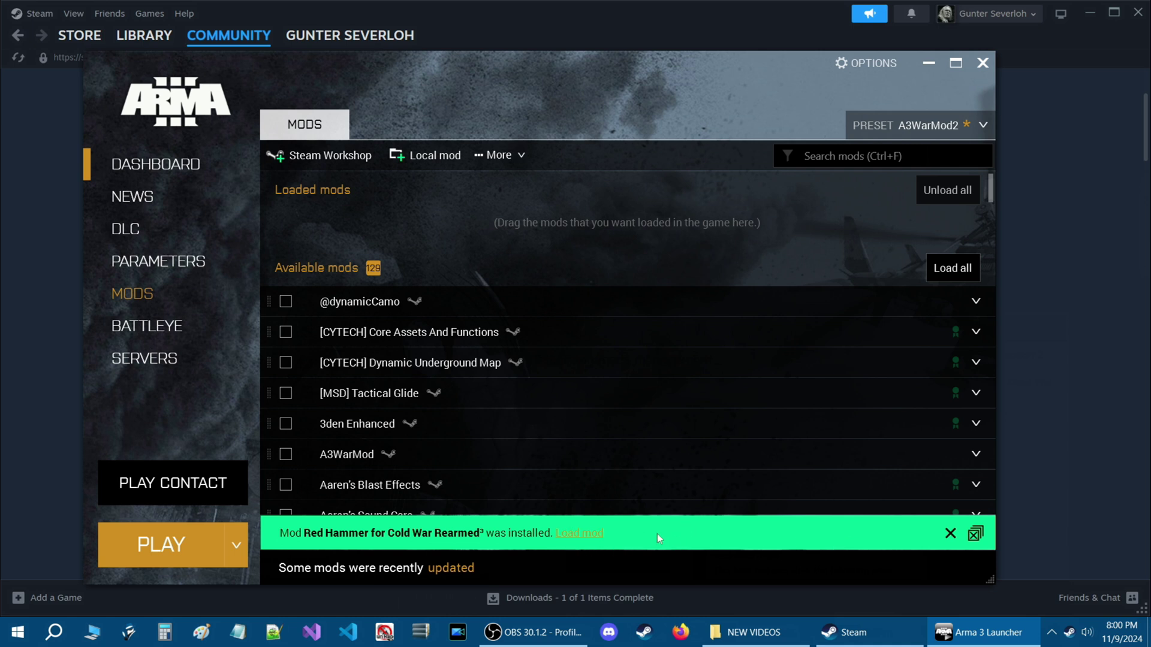
Step: Load the newly installed Red Hammer for Cold War Rearmed³ mod from the launcher's notification banner
{"action": "left_click", "coordinate": [588, 535]}
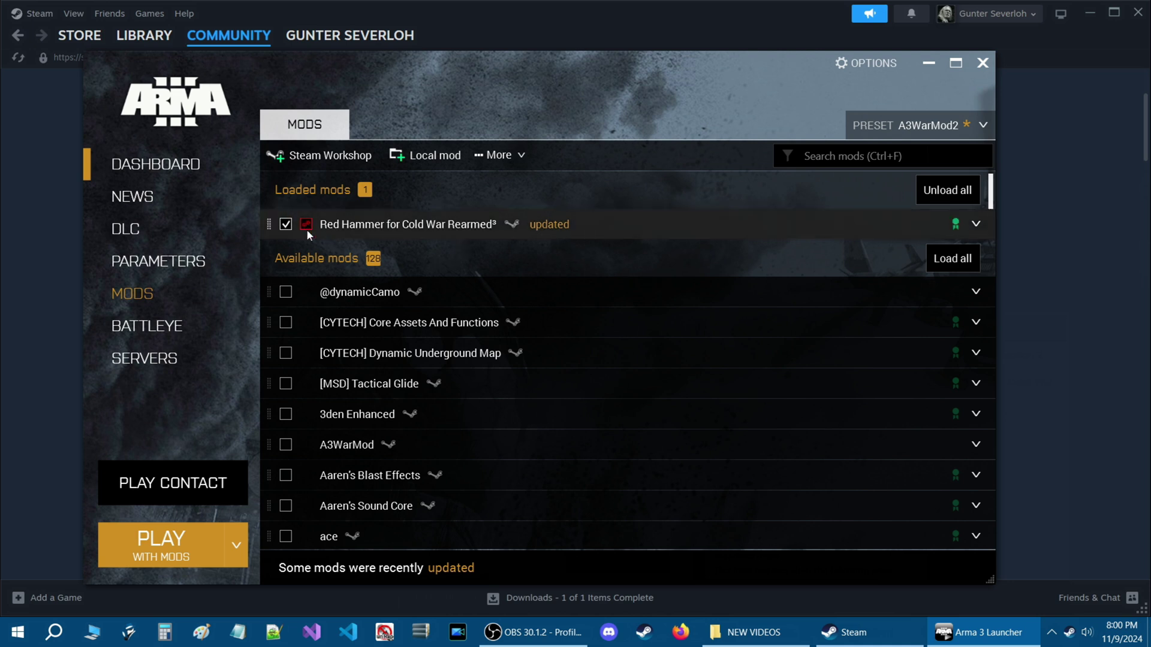
{"action": "mouse_move", "coordinate": [308, 225]}
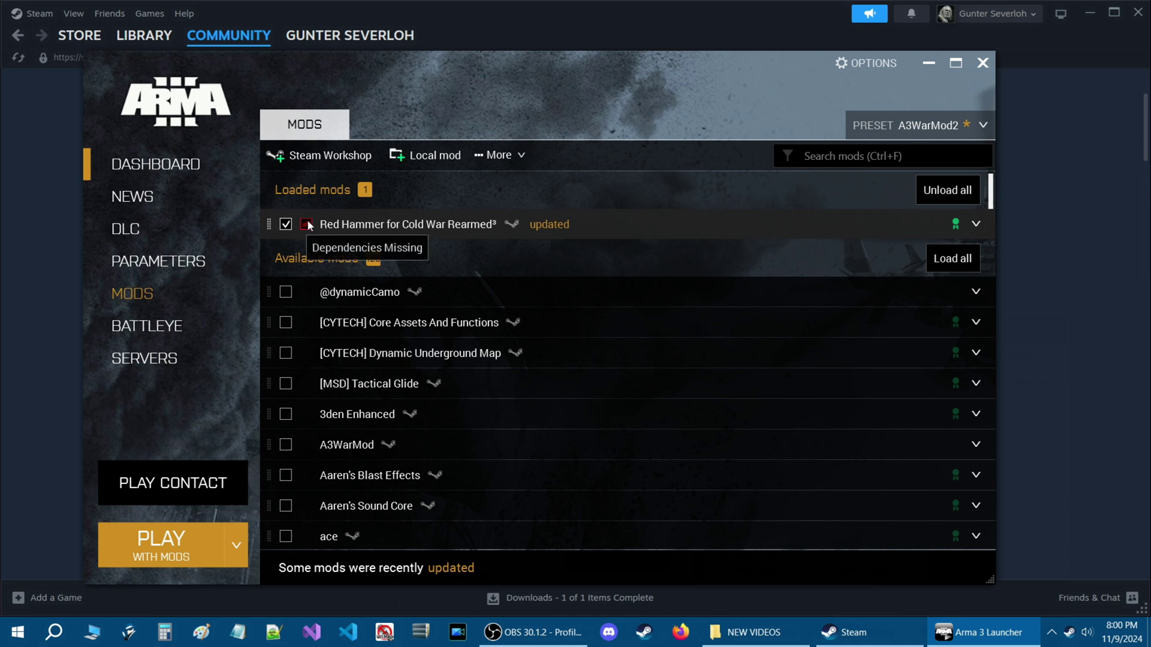
Step: Load Red Hammer's dependencies, CBA_A3, Cold War Rearmed III and six CUP mods, from the Dependencies dialog
{"action": "left_click", "coordinate": [976, 223]}
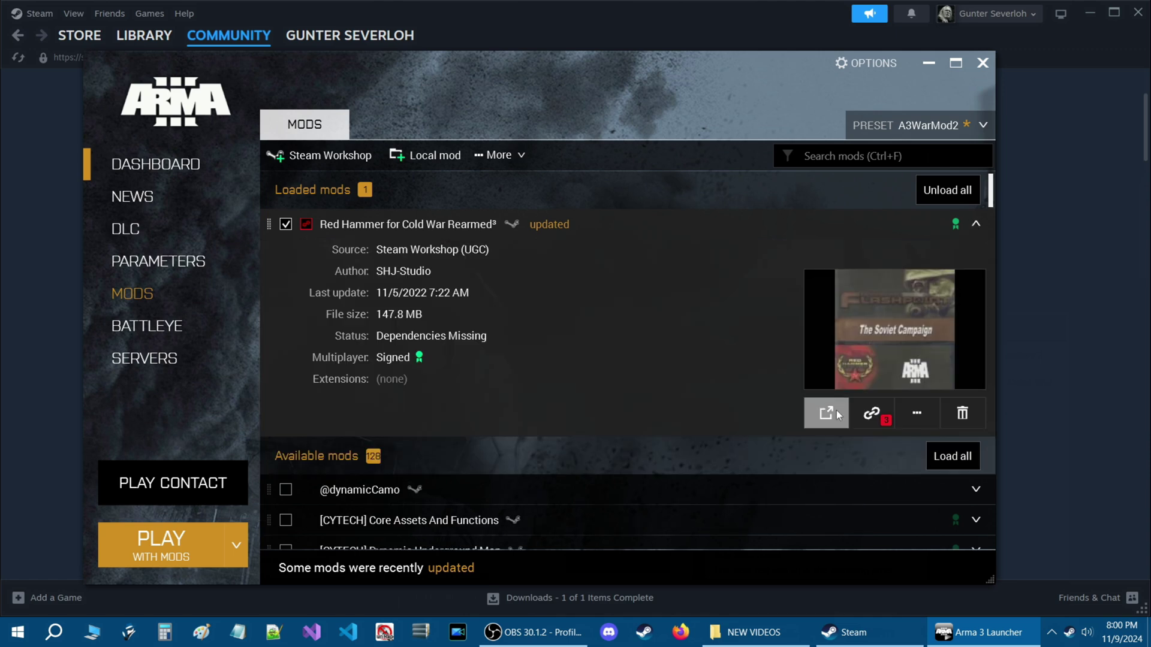
{"action": "left_click", "coordinate": [870, 416]}
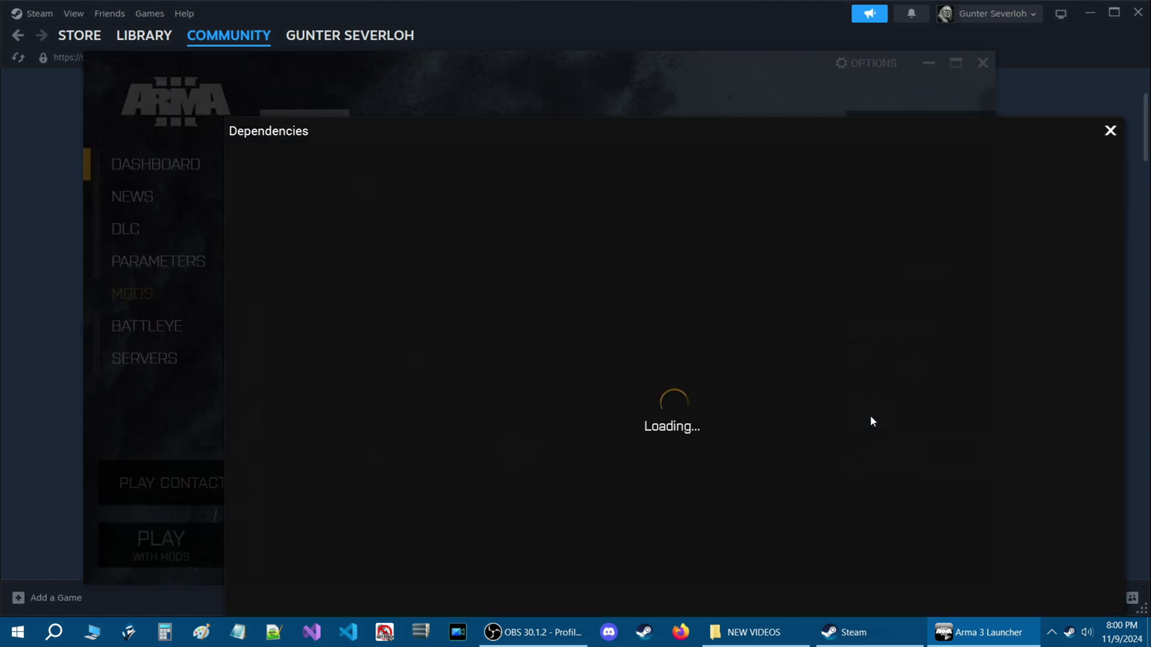
{"action": "left_click_drag", "start_coordinate": [613, 139], "coordinate": [584, 76]}
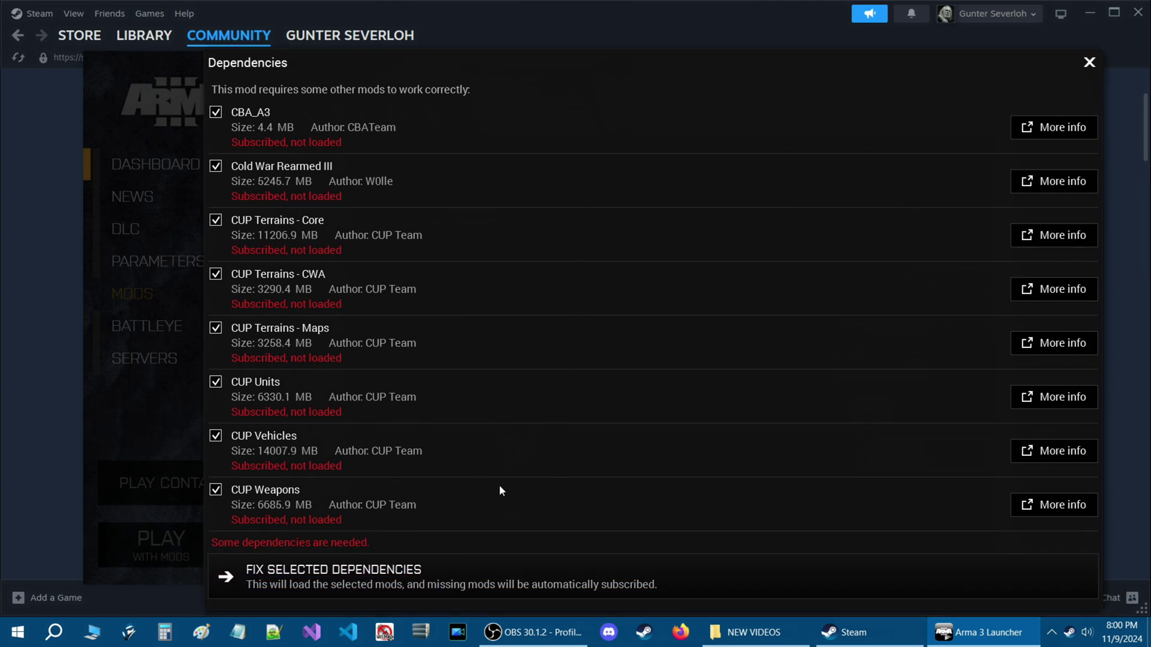
{"action": "left_click_drag", "start_coordinate": [459, 78], "coordinate": [453, 57]}
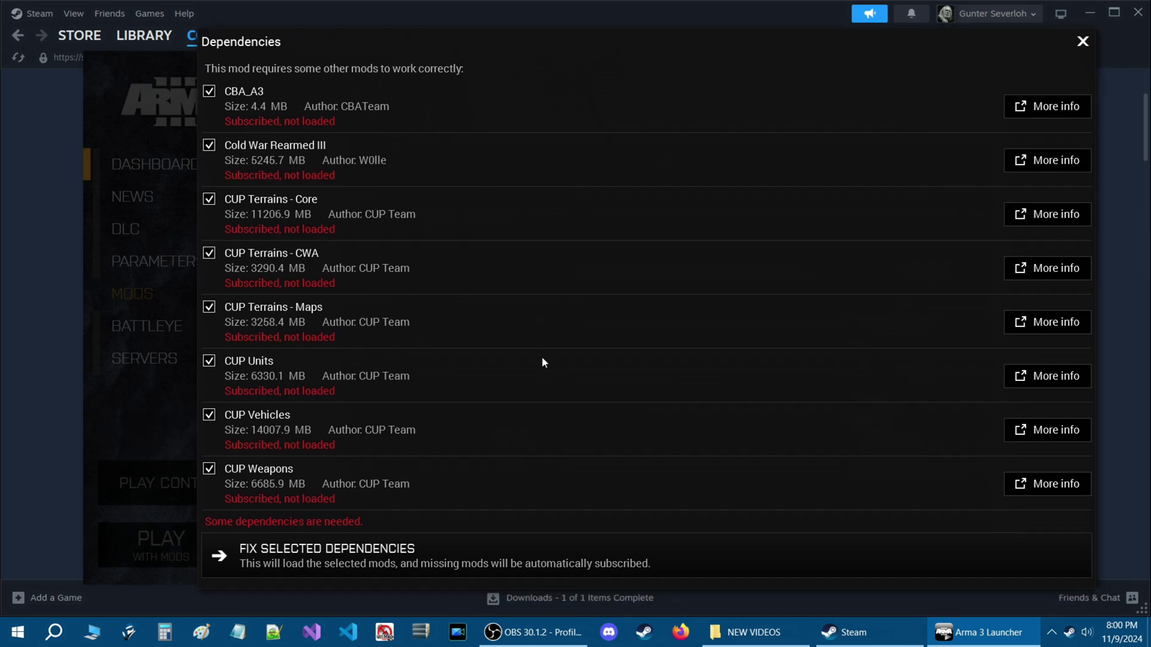
{"action": "left_click", "coordinate": [448, 548]}
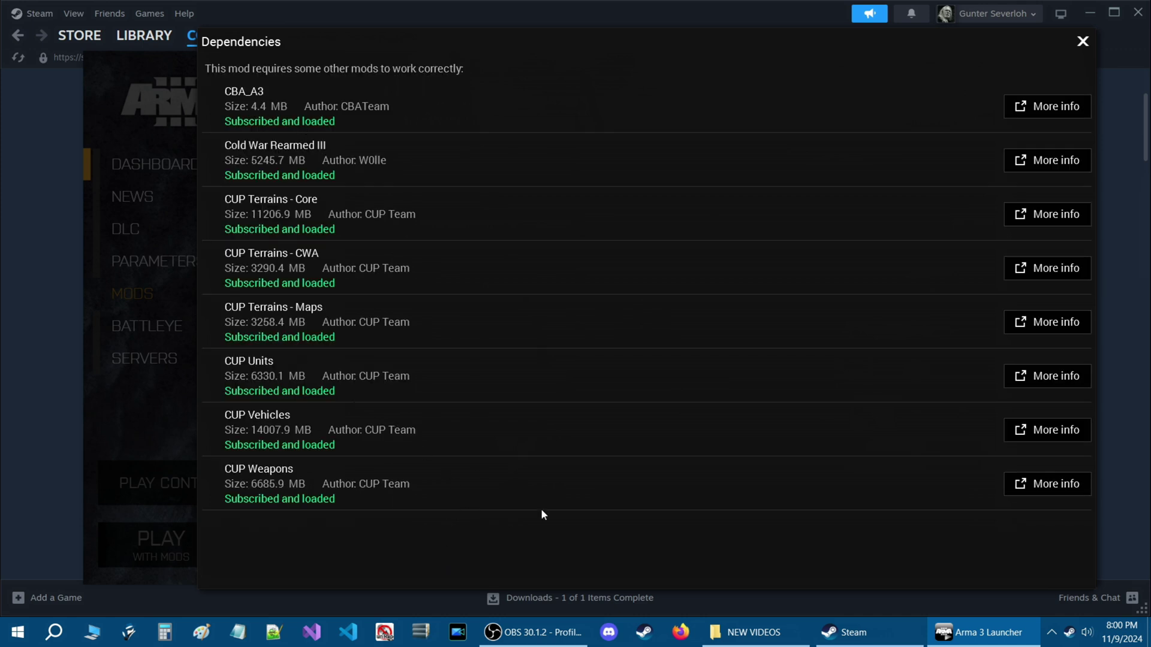
{"action": "left_click", "coordinate": [1082, 41]}
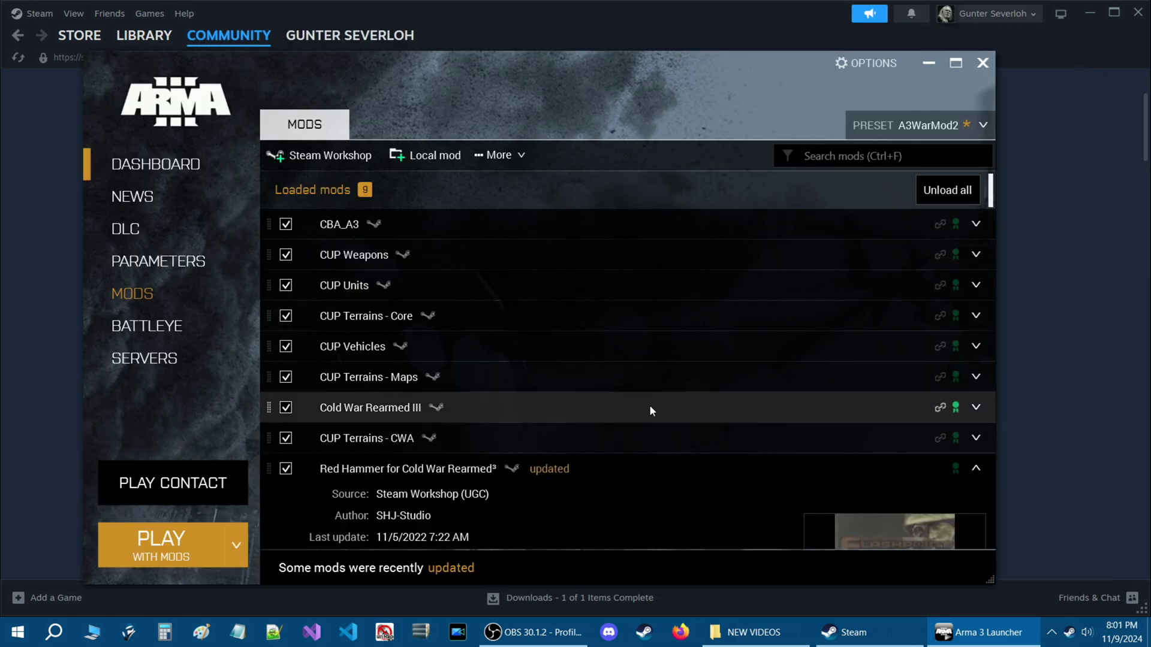
Step: Scroll the Loaded mods list back to the top
{"action": "scroll", "coordinate": [587, 422], "scroll_direction": "up", "scroll_amount": 1}
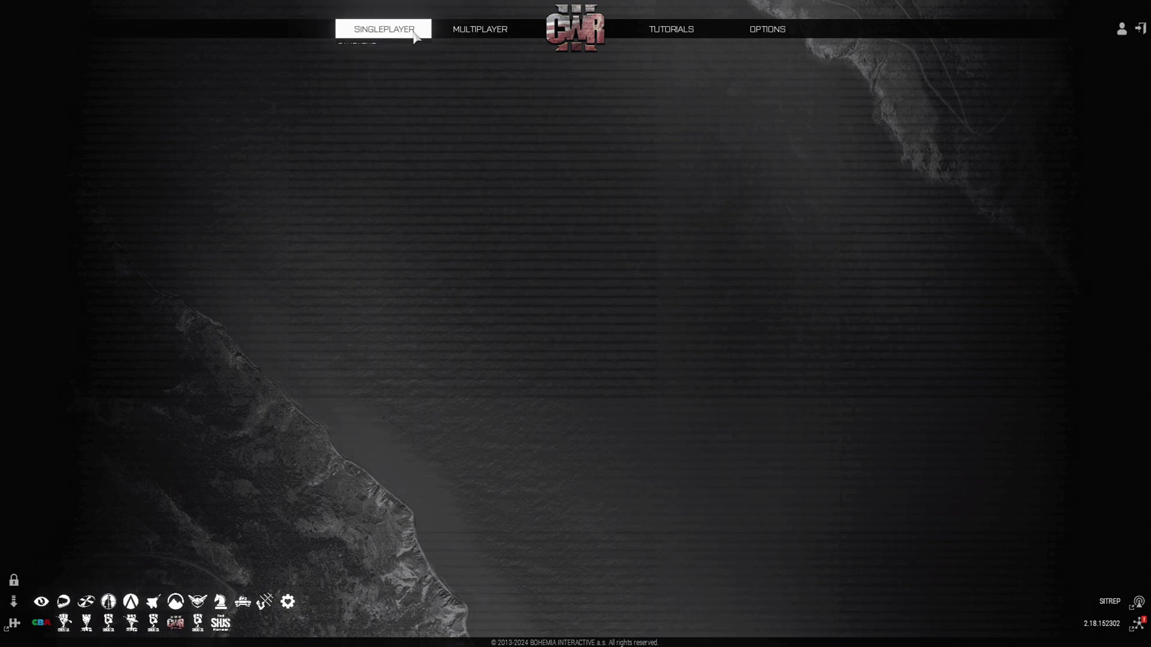
Step: From Campaigns, expand Red Hammer and start its first mission, 'On the way to the base.'
{"action": "mouse_move", "coordinate": [407, 34]}
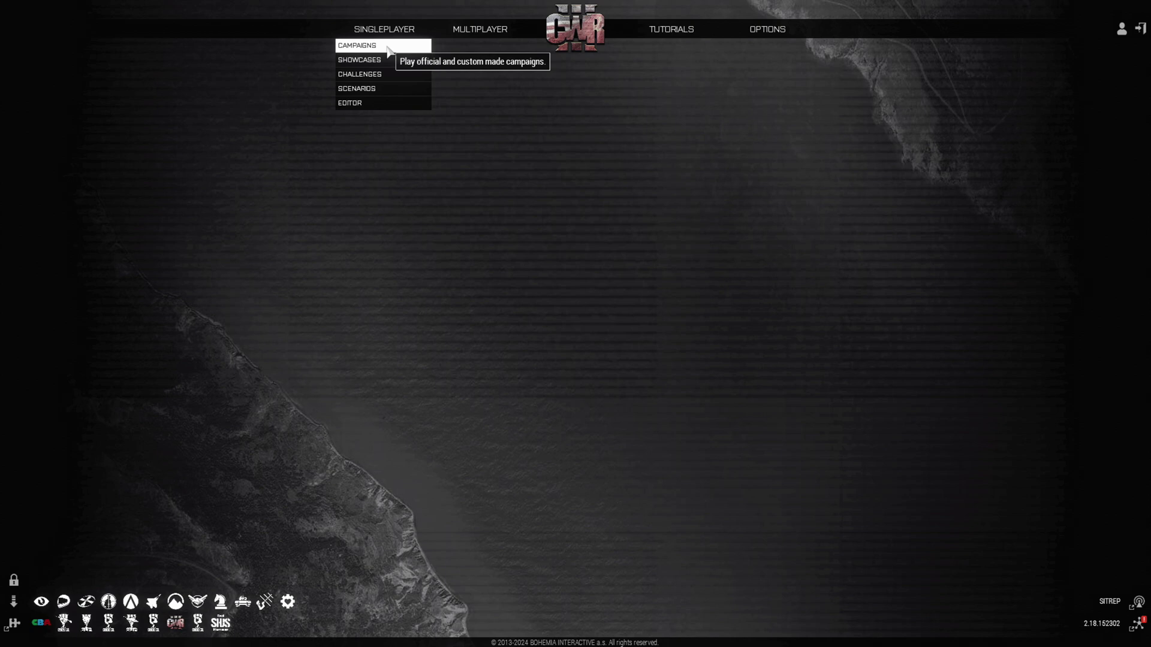
{"action": "left_click", "coordinate": [386, 46]}
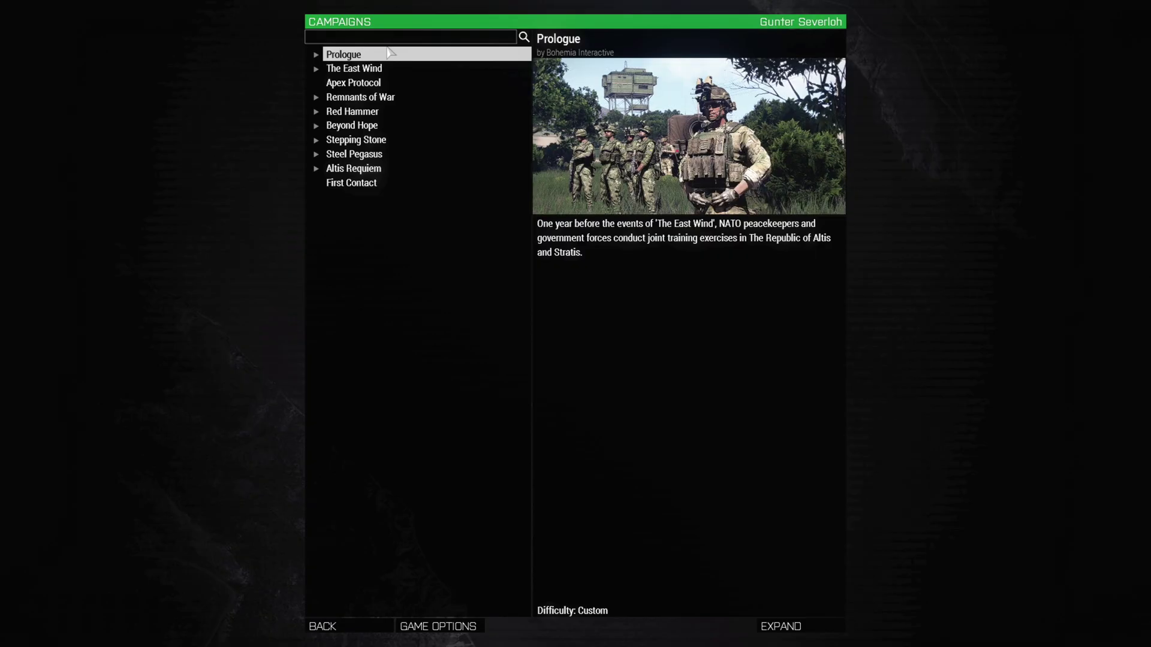
{"action": "left_click", "coordinate": [316, 112]}
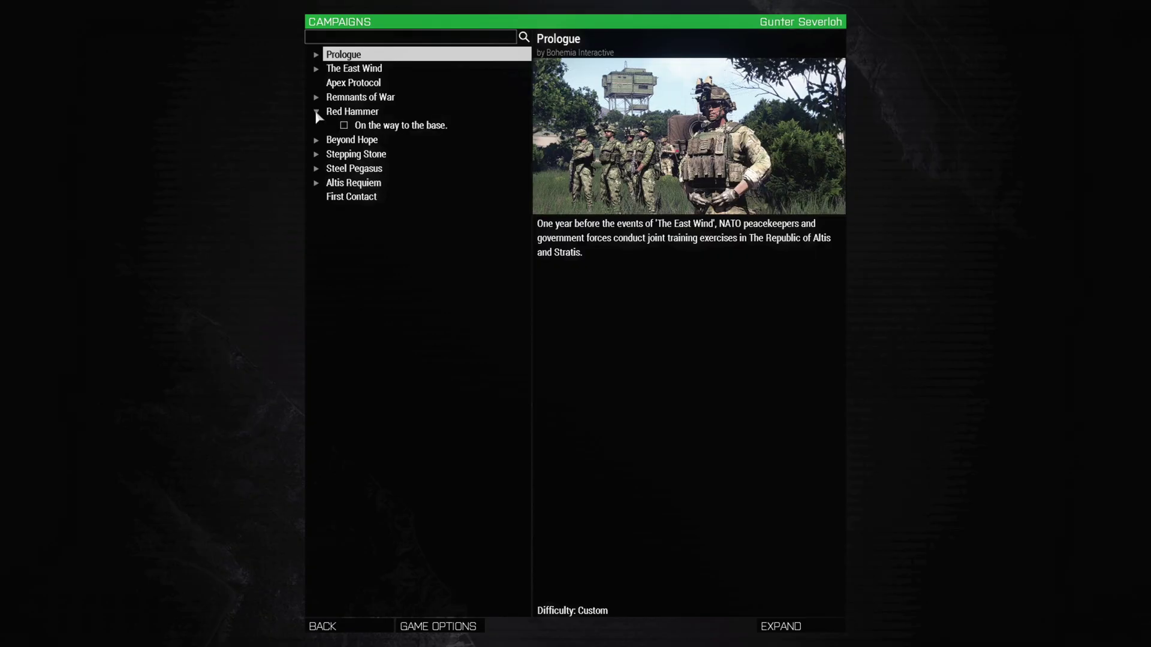
{"action": "left_click", "coordinate": [316, 113]}
{"action": "left_click", "coordinate": [351, 114]}
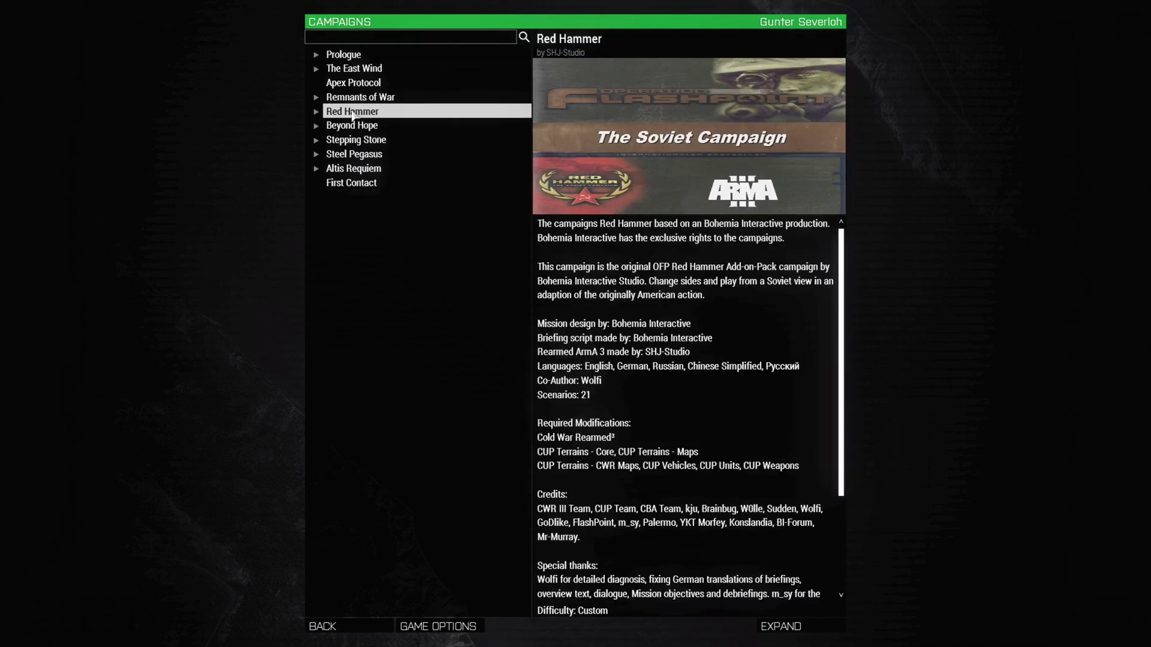
{"action": "left_click", "coordinate": [805, 628]}
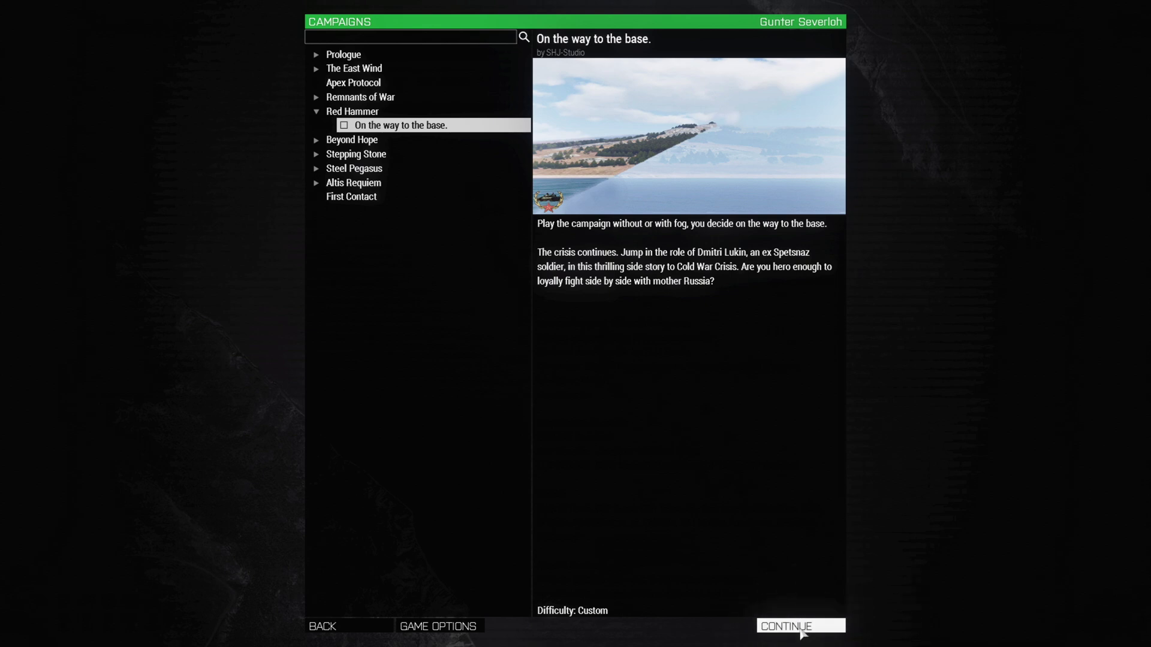
{"action": "left_click", "coordinate": [819, 625]}
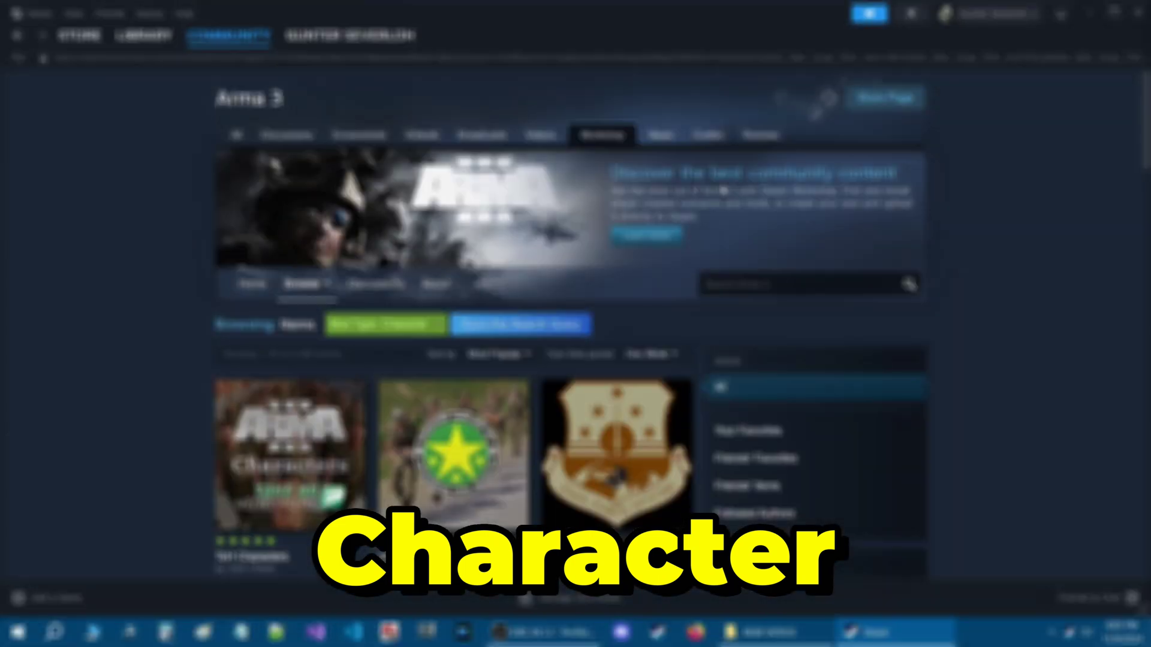
Step: Scroll the Character-filtered Workshop and open the BOPE - ArmA 3 Mod (Official) page
{"action": "scroll", "coordinate": [90, 399], "scroll_direction": "down", "scroll_amount": 8}
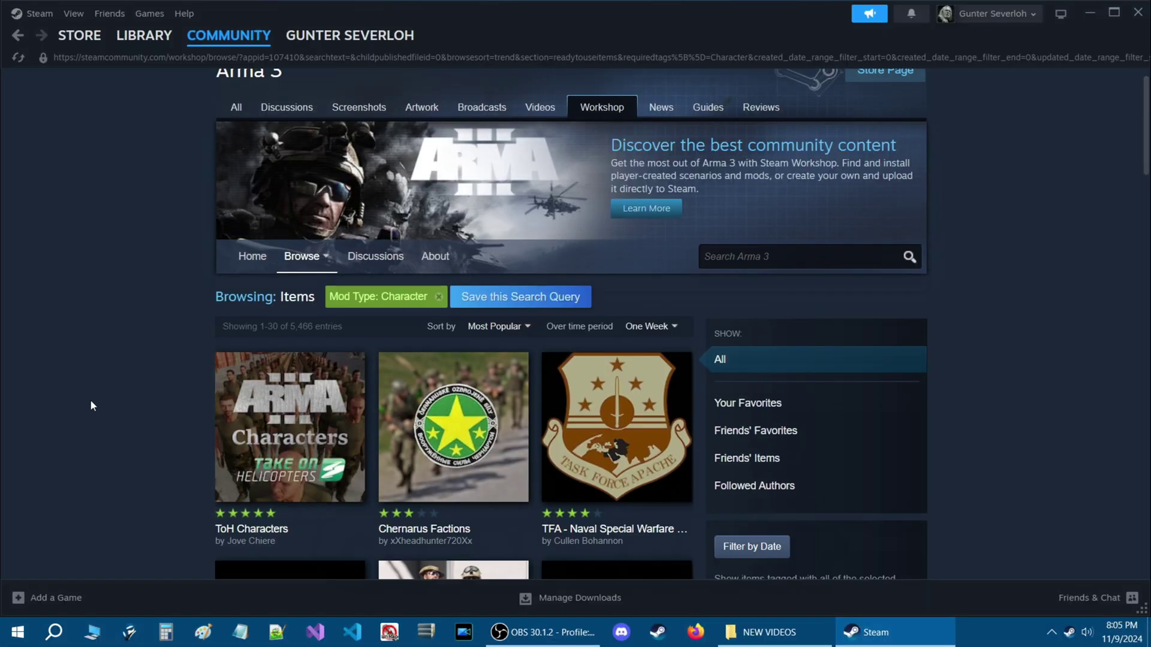
{"action": "scroll", "coordinate": [95, 406], "scroll_direction": "down", "scroll_amount": 1}
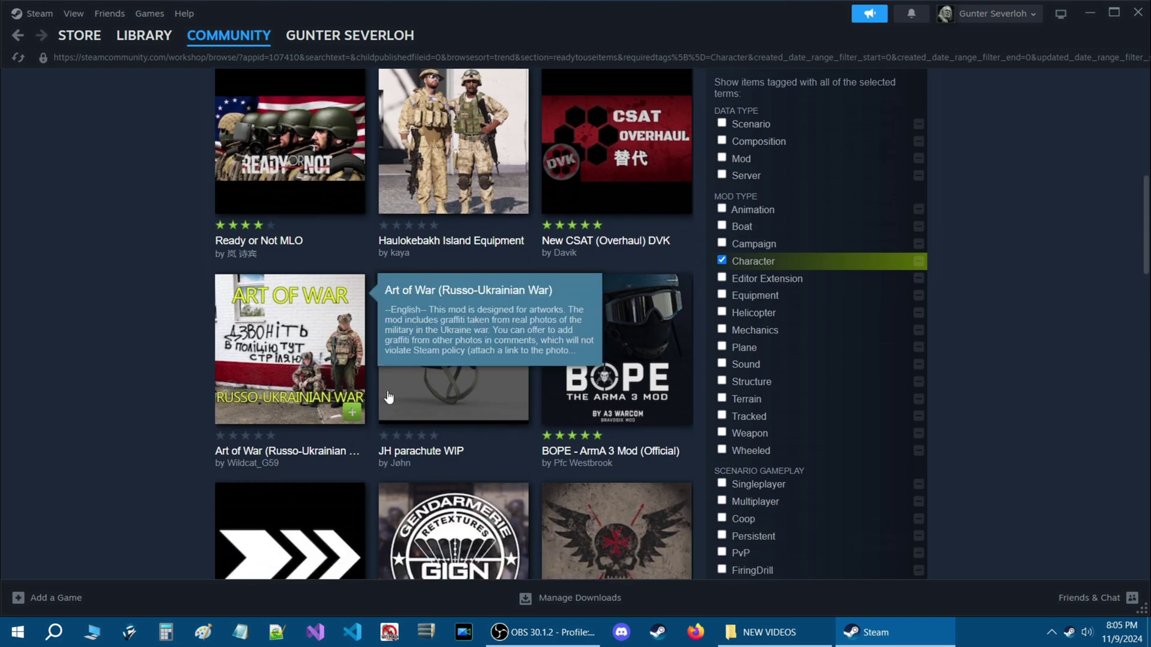
{"action": "mouse_move", "coordinate": [592, 365]}
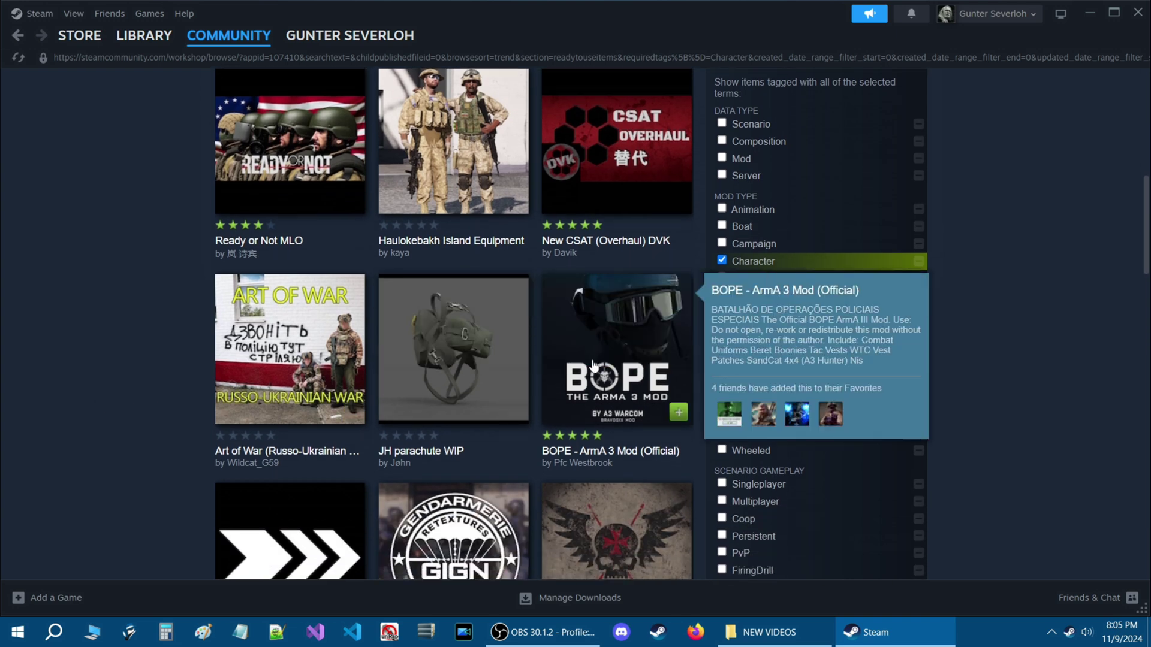
{"action": "left_click", "coordinate": [648, 334]}
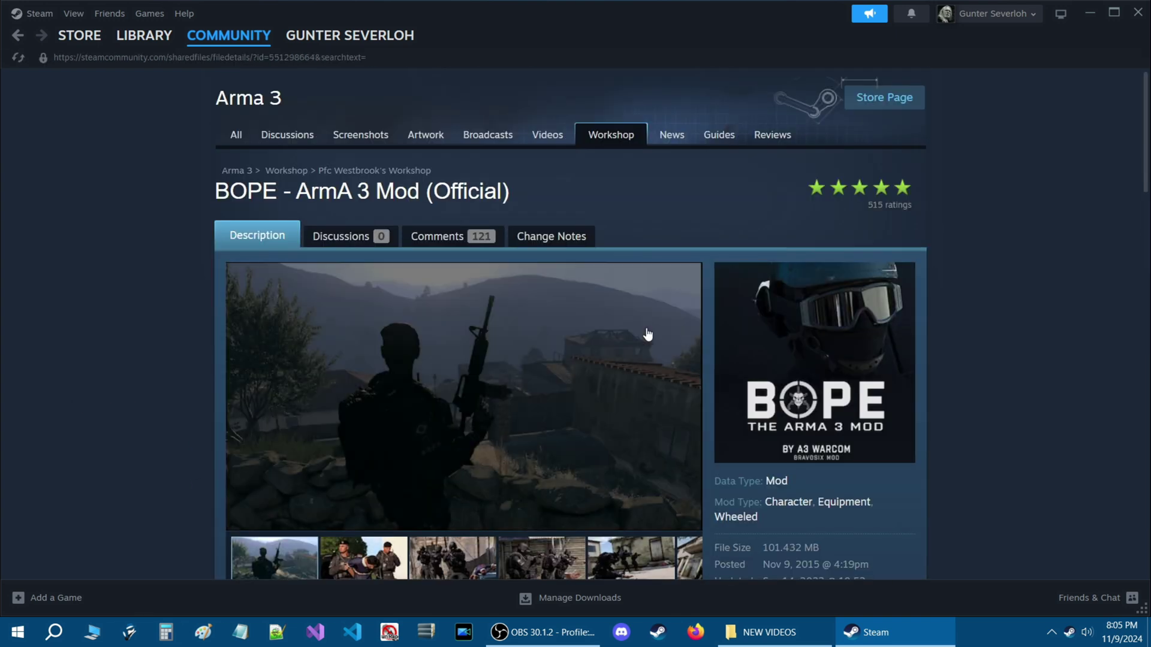
Step: Review BOPE's 101.432 MB size, its RHSUSAF required item and its description
{"action": "scroll", "coordinate": [179, 388], "scroll_direction": "down", "scroll_amount": 2}
{"action": "scroll", "coordinate": [179, 389], "scroll_direction": "up", "scroll_amount": 1}
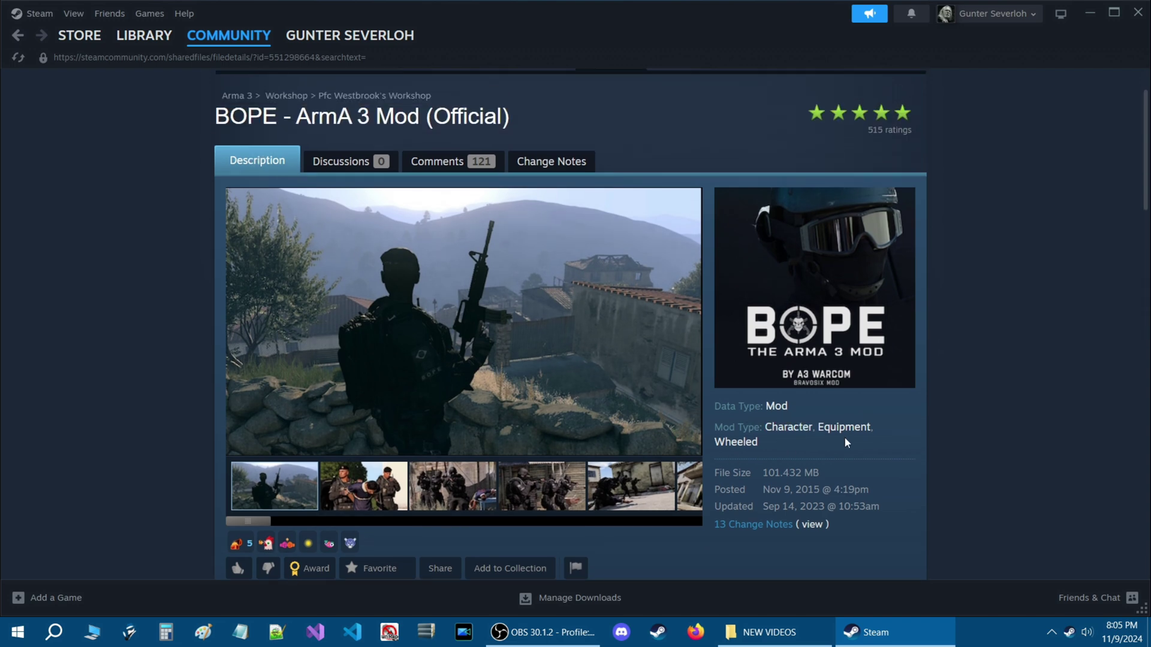
{"action": "scroll", "coordinate": [1017, 429], "scroll_direction": "down", "scroll_amount": 4}
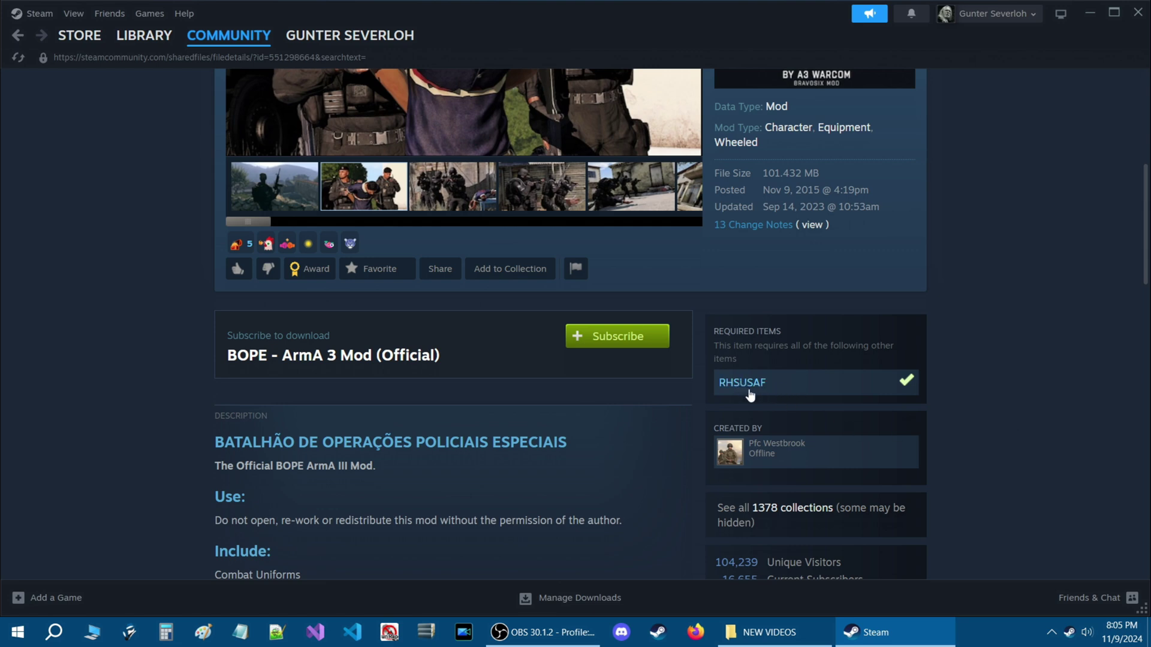
{"action": "scroll", "coordinate": [174, 466], "scroll_direction": "down", "scroll_amount": 4}
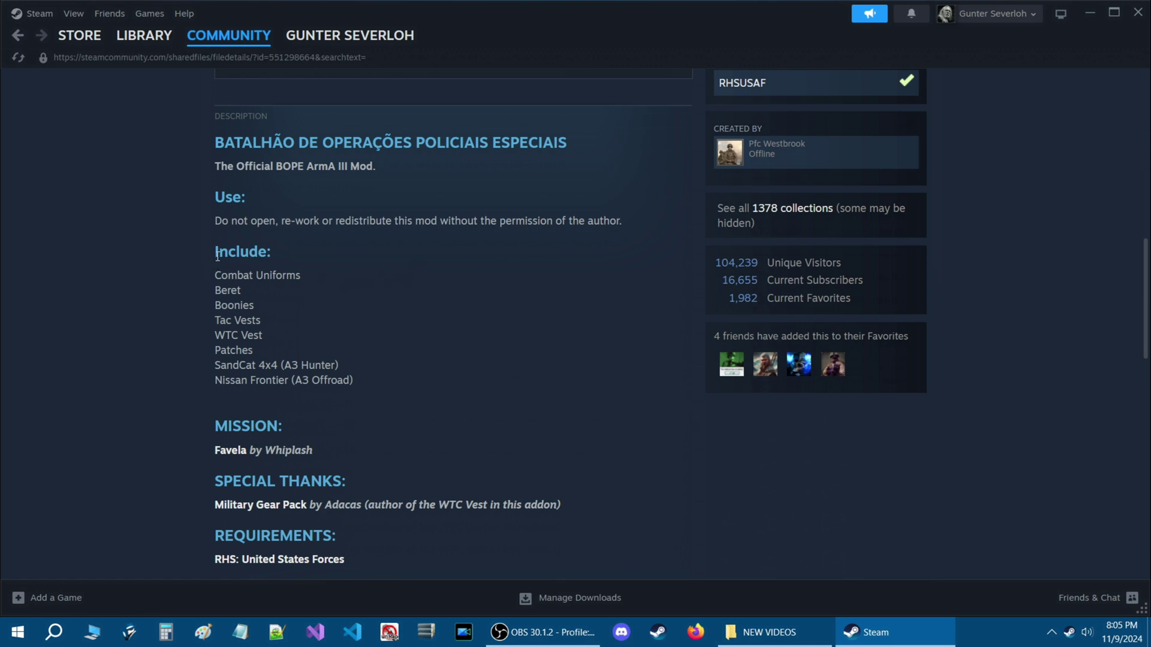
{"action": "left_click", "coordinate": [317, 253]}
{"action": "scroll", "coordinate": [637, 432], "scroll_direction": "up", "scroll_amount": 3}
{"action": "scroll", "coordinate": [647, 511], "scroll_direction": "up", "scroll_amount": 4}
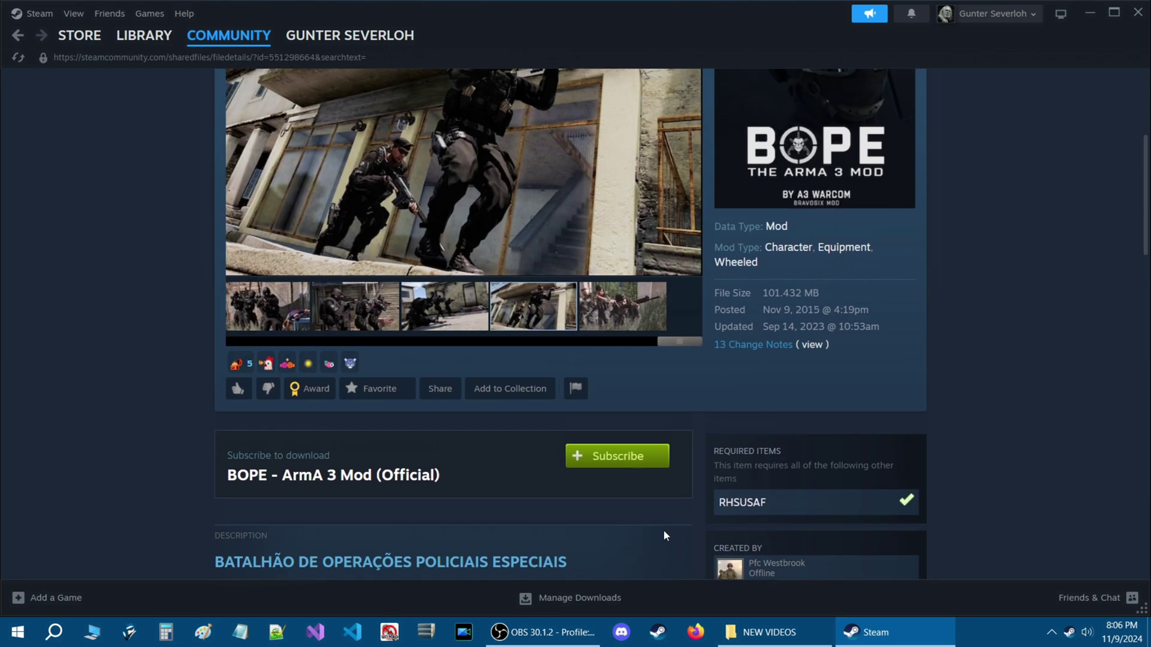
{"action": "scroll", "coordinate": [732, 427], "scroll_direction": "down", "scroll_amount": 1}
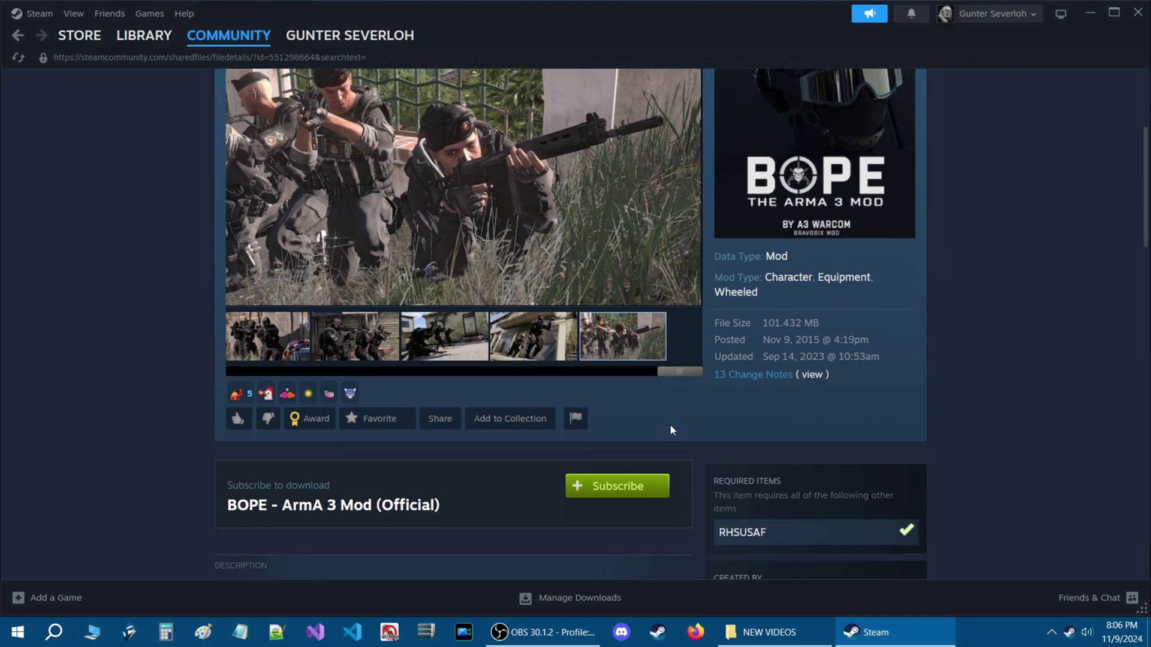
Step: Subscribe to BOPE, launch Arma 3, then load the mod in the launcher and show its details
{"action": "left_click", "coordinate": [629, 488]}
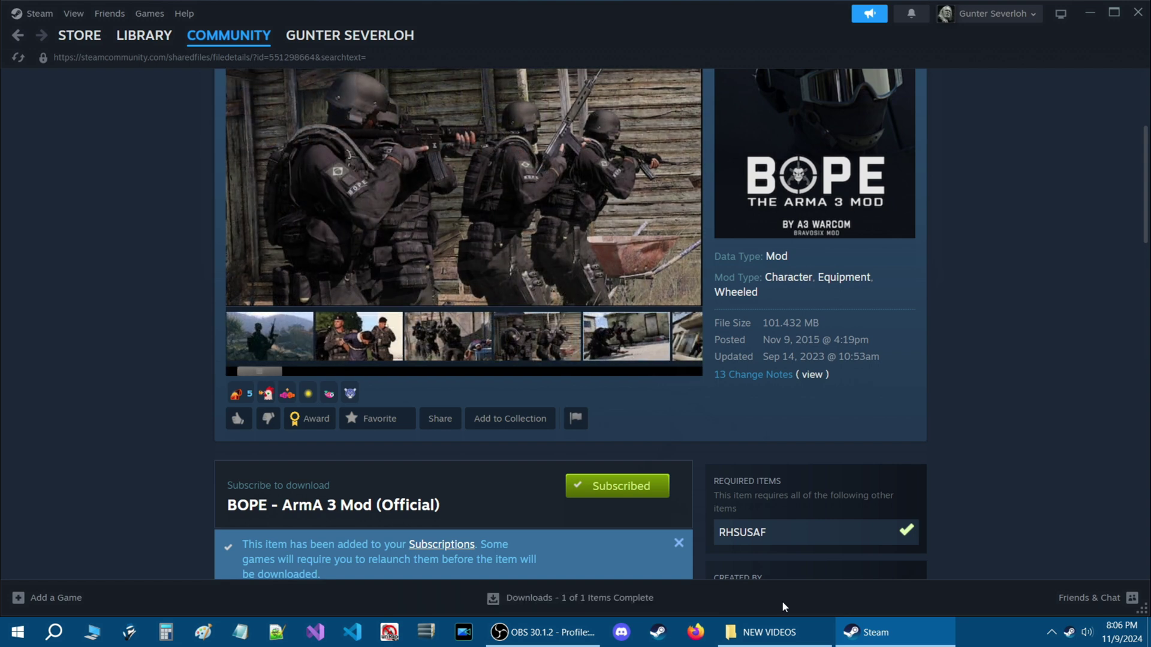
{"action": "right_click", "coordinate": [876, 632]}
{"action": "left_click", "coordinate": [999, 328]}
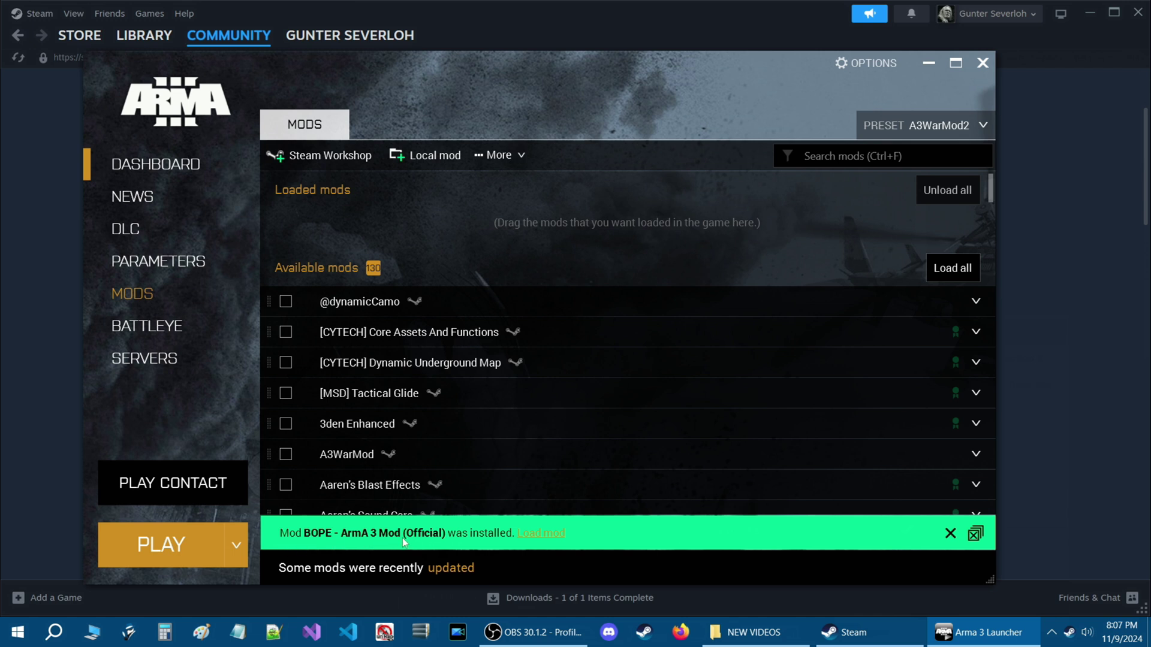
{"action": "left_click", "coordinate": [543, 533]}
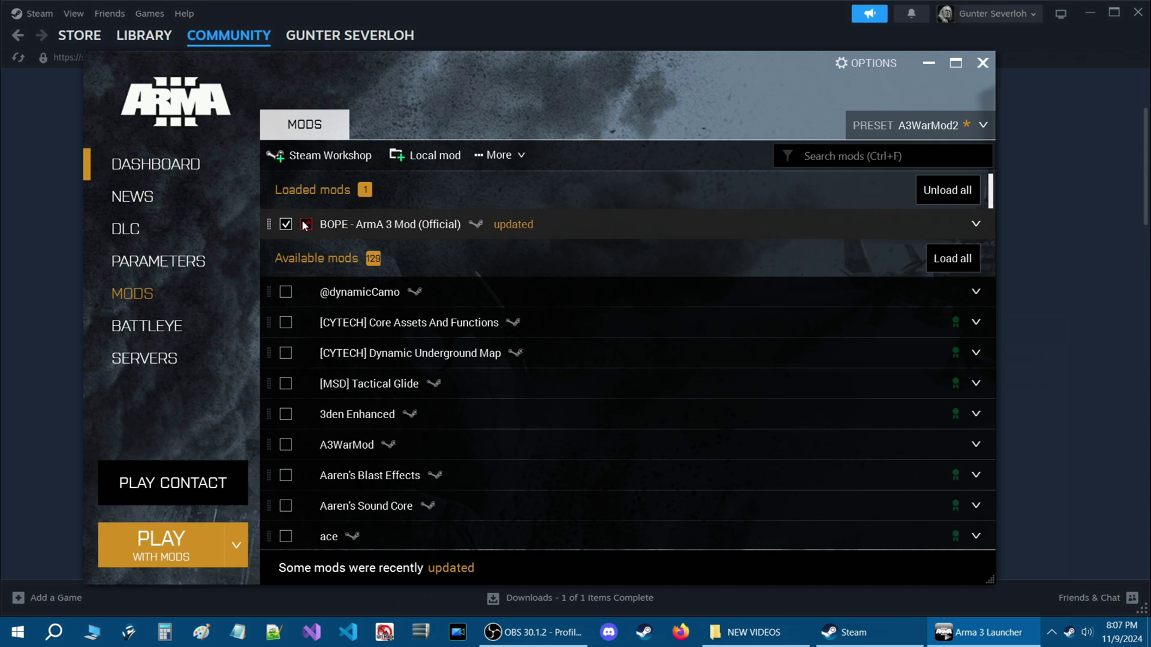
{"action": "left_click", "coordinate": [975, 223]}
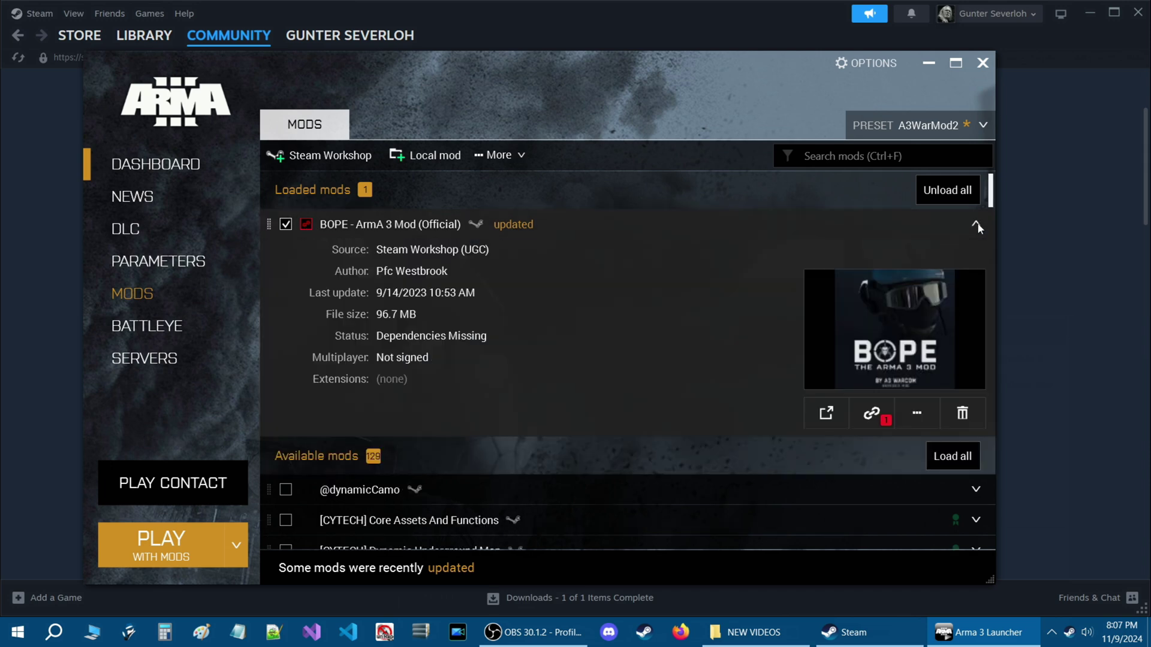
Step: Fix BOPE's missing RHSUSAF dependency so both mods load and BOPE shows Ready
{"action": "left_click", "coordinate": [872, 414]}
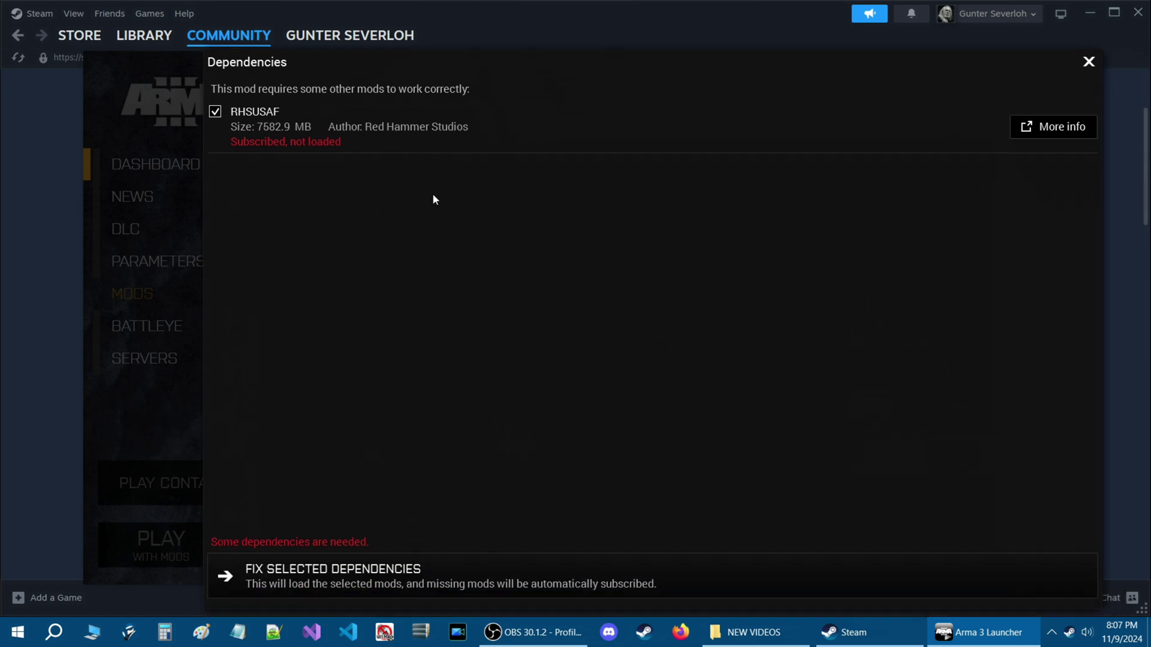
{"action": "left_click", "coordinate": [329, 576]}
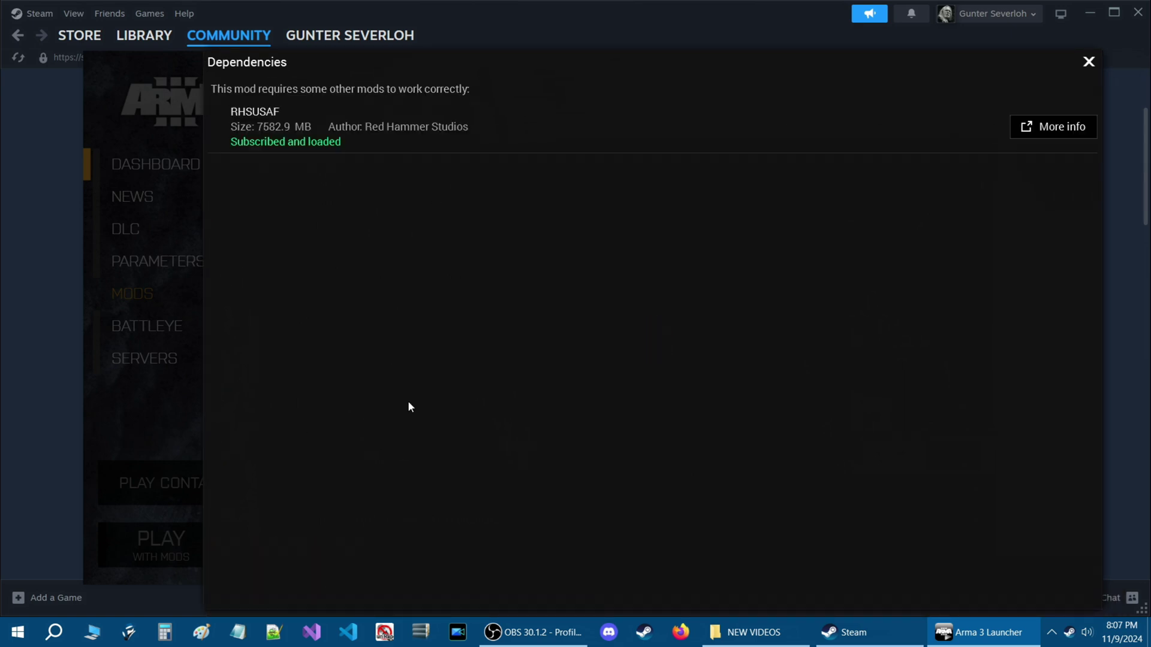
{"action": "left_click", "coordinate": [1087, 62]}
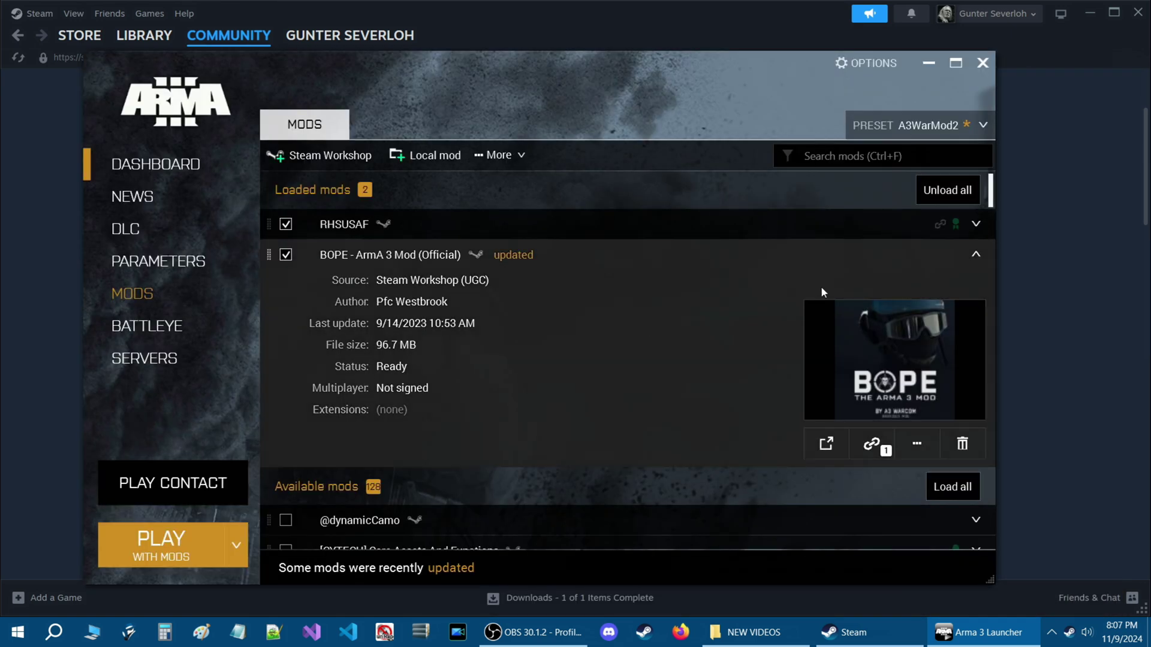
{"action": "left_click", "coordinate": [975, 255]}
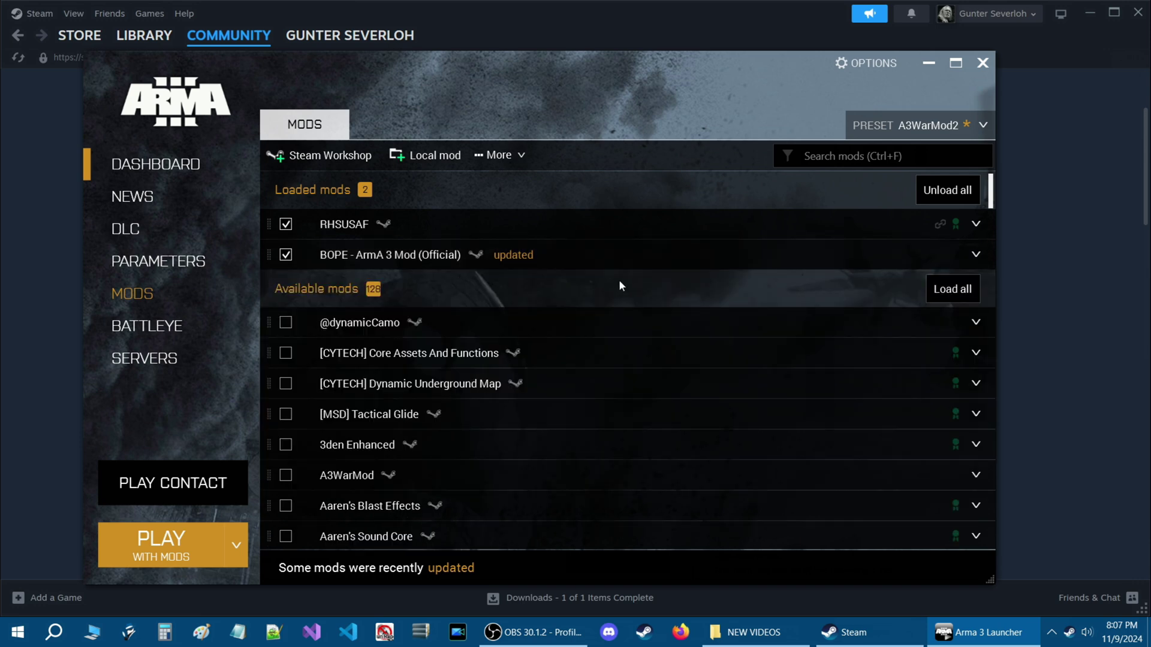